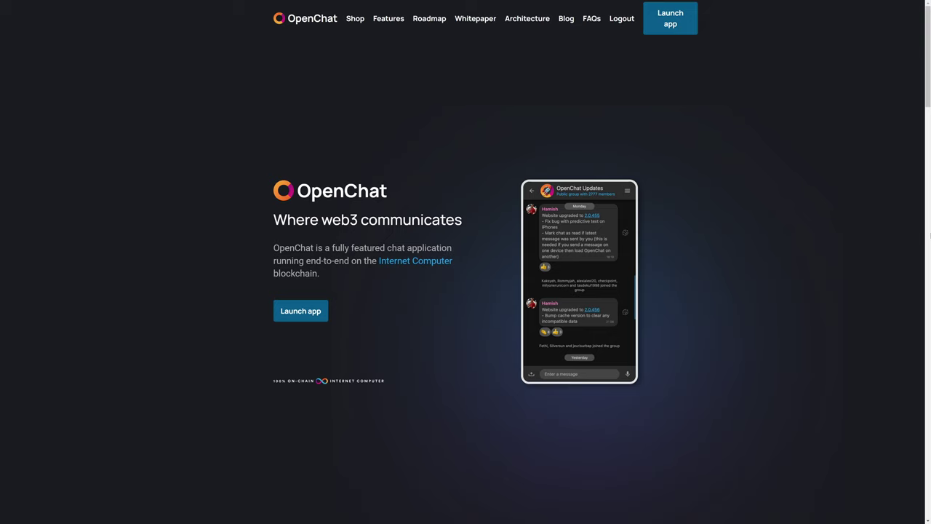
# Step: Scroll the Features page from Communities past Mobile first, Groups and Permissions to Proposal voting
pyautogui.scroll(-5, 466, 276)
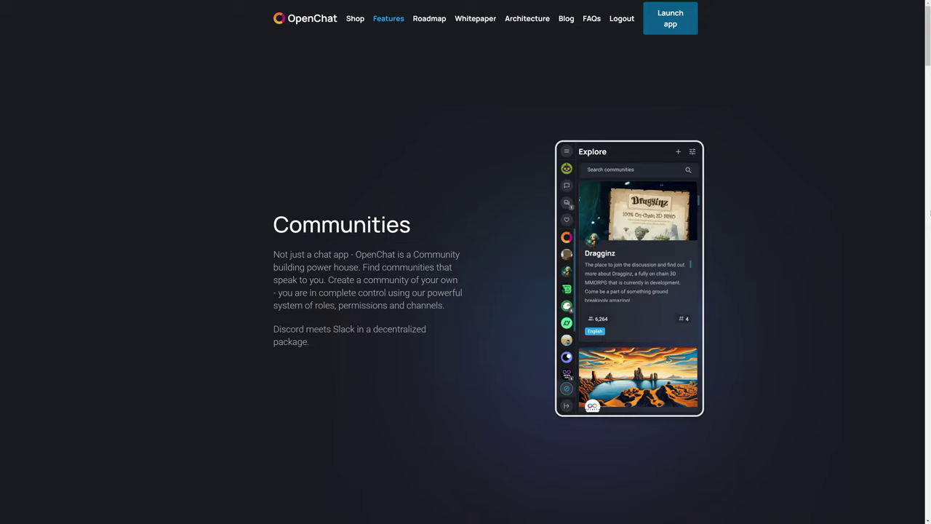
pyautogui.scroll(-5, 466, 276)
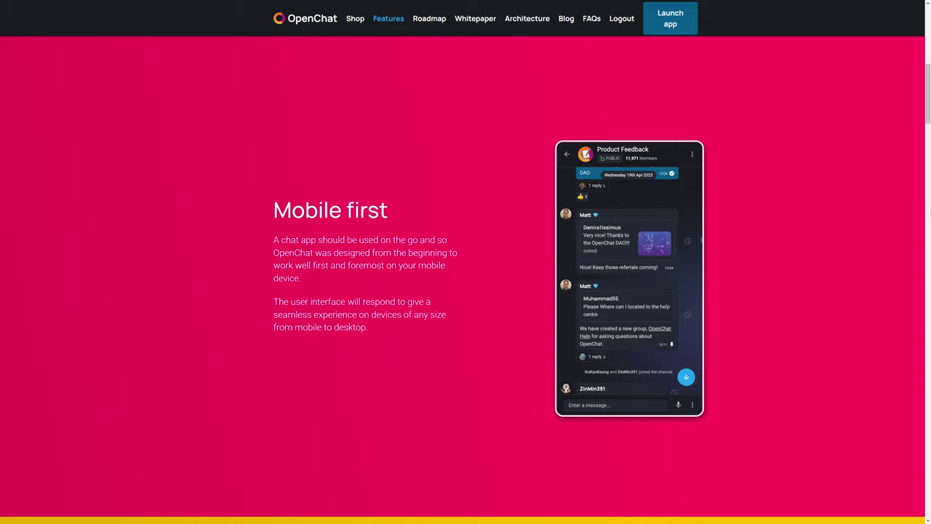
pyautogui.scroll(-5, 465, 277)
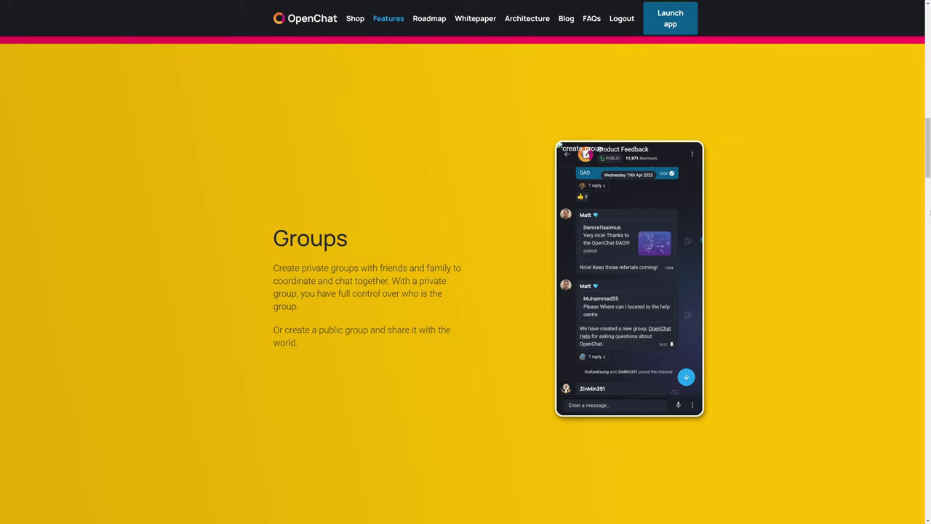
pyautogui.scroll(-5, 466, 276)
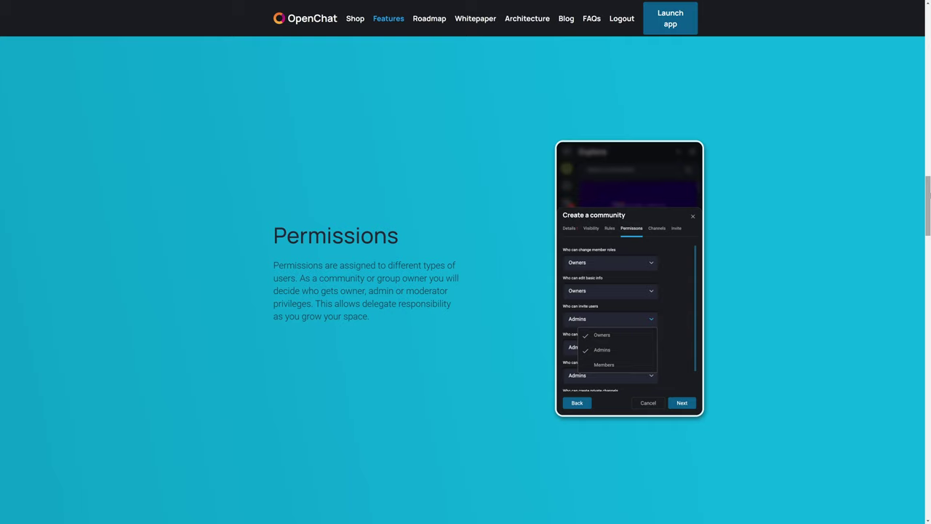
pyautogui.scroll(-5, 466, 276)
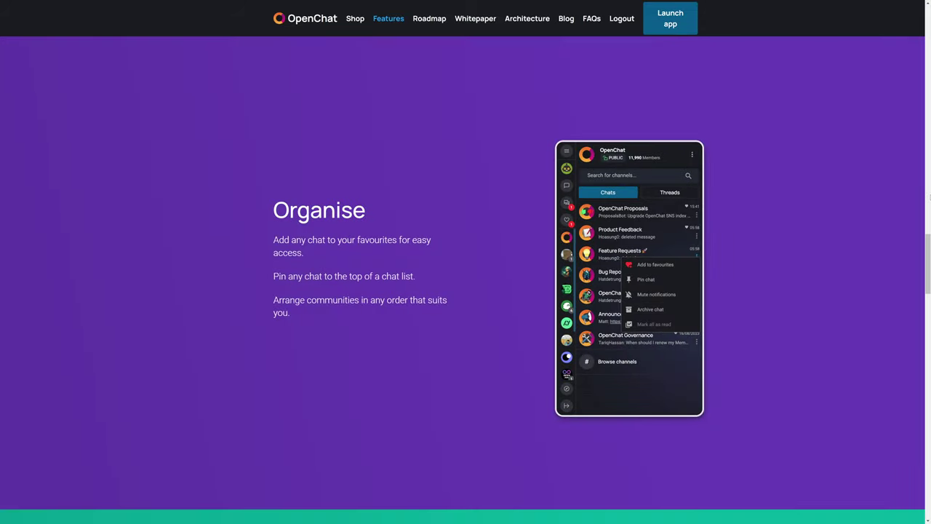
pyautogui.scroll(-5, 928, 196)
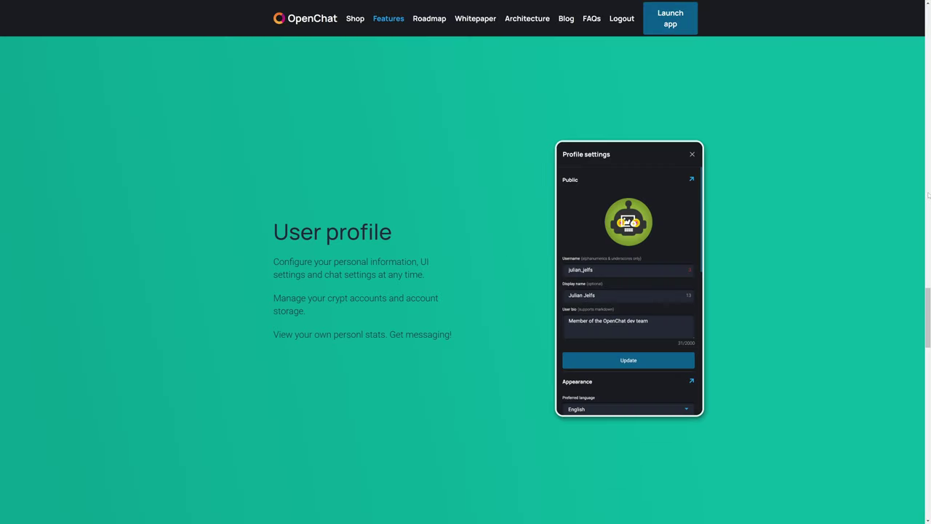
pyautogui.scroll(-5, 928, 196)
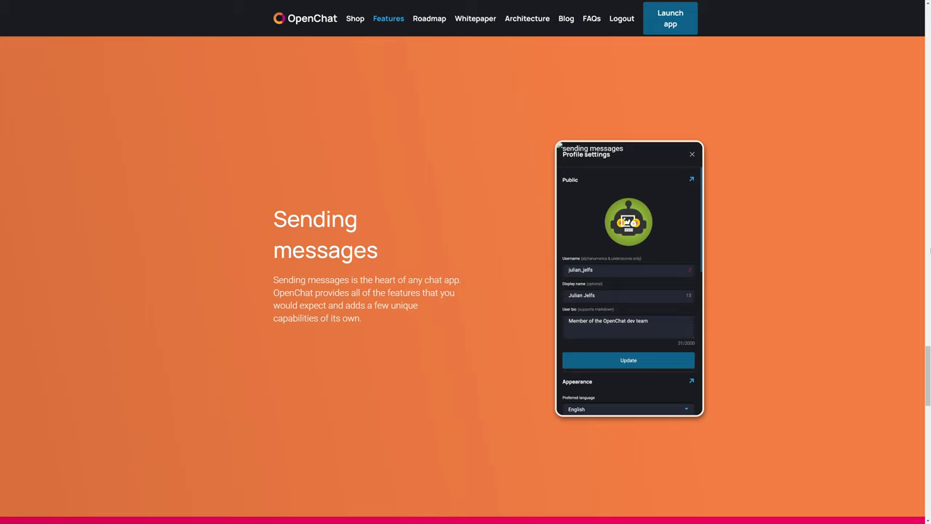
pyautogui.scroll(-5, 930, 251)
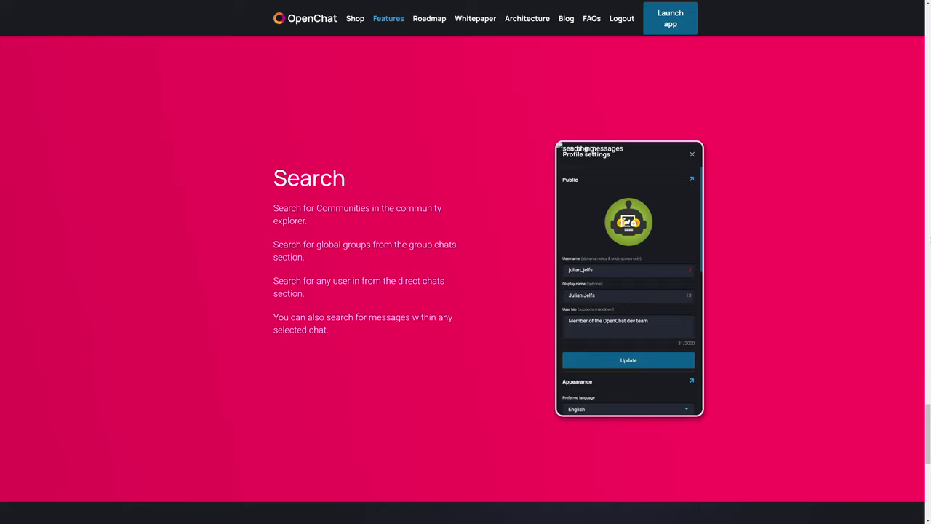
pyautogui.scroll(-5, 929, 251)
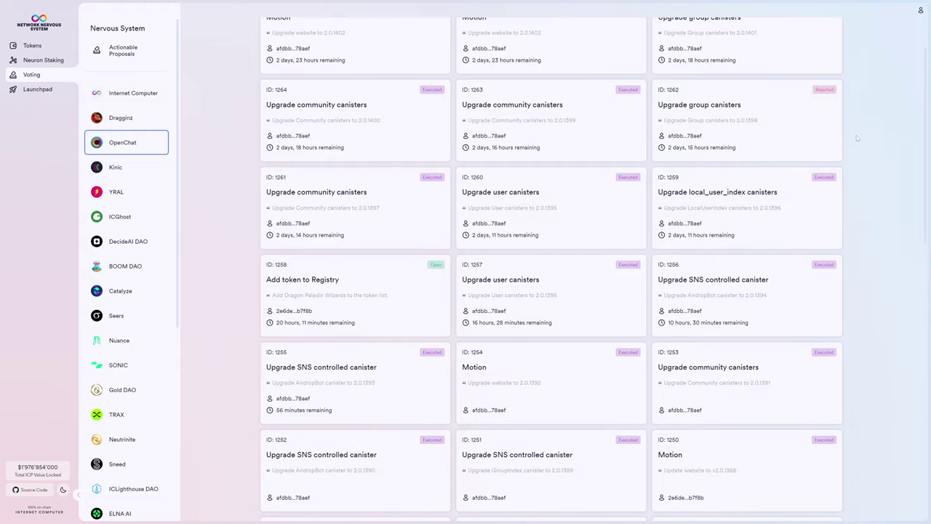
pyautogui.scroll(-2, 837, 151)
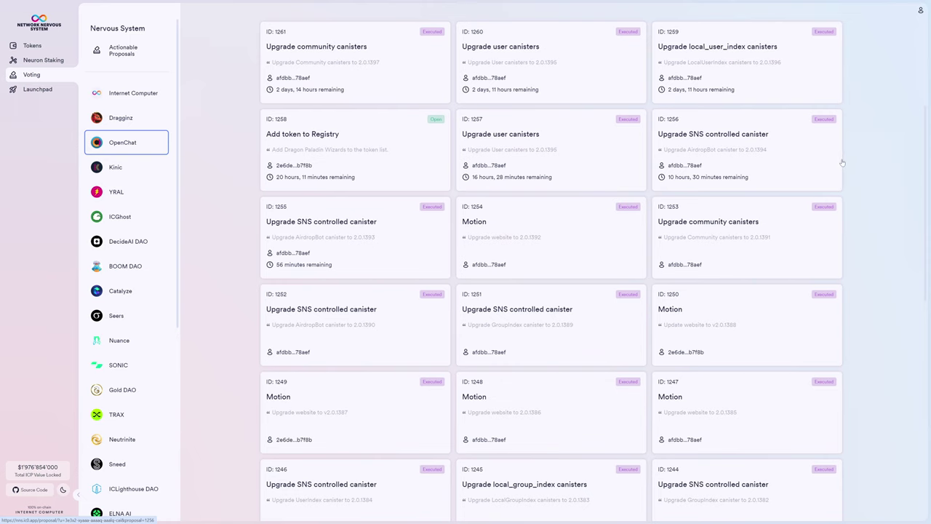
pyautogui.scroll(-3, 841, 162)
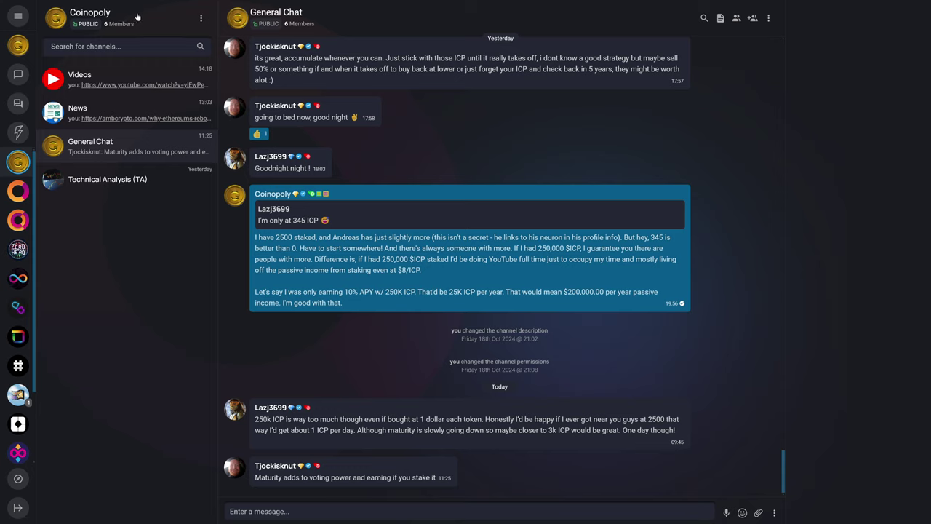
# Step: Go to the Explore communities page with its grid of public community cards
pyautogui.click(18, 480)
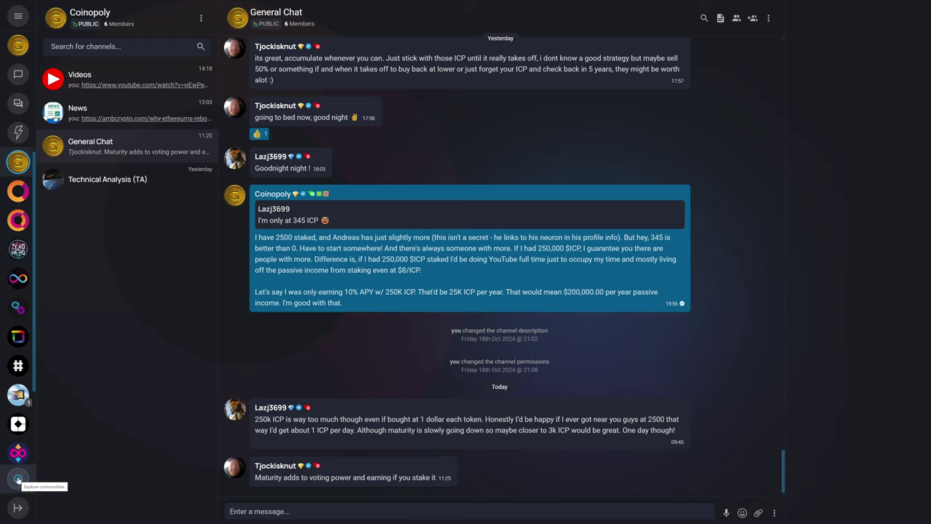
pyautogui.click(19, 479)
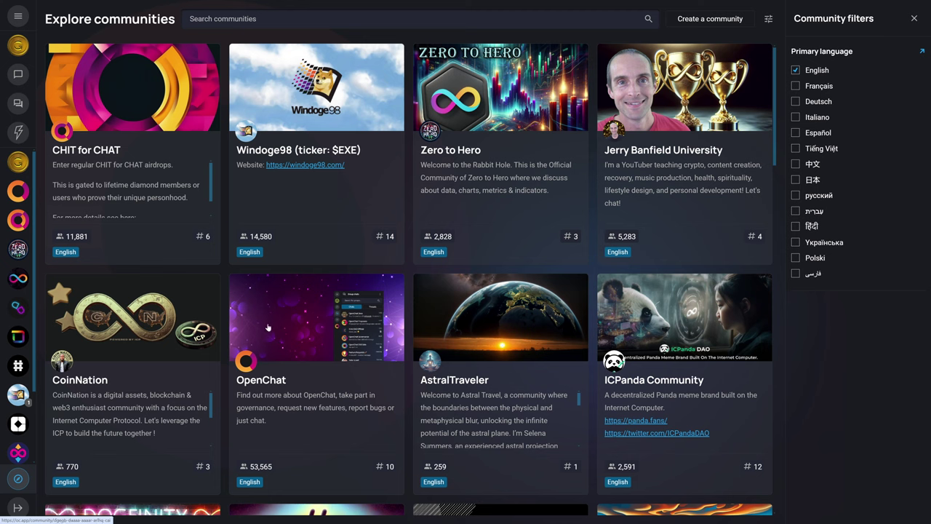
pyautogui.scroll(-5, 685, 324)
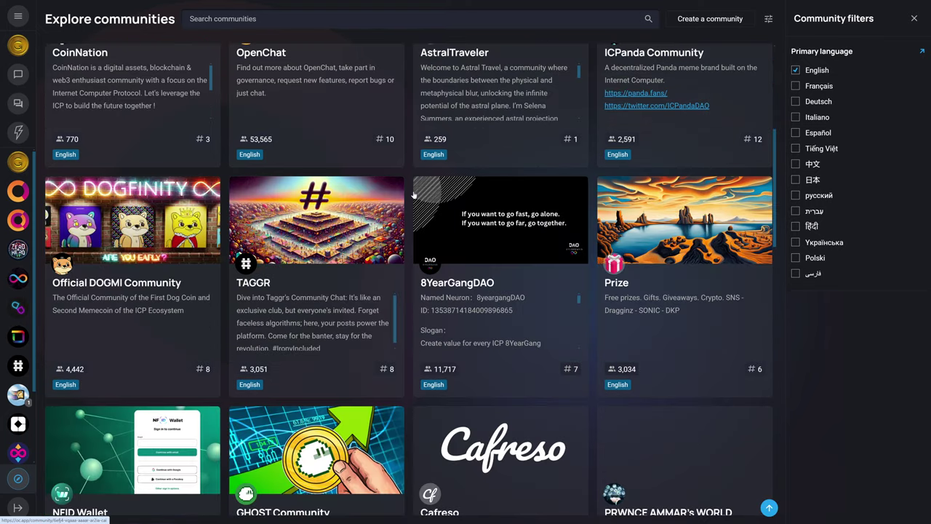
pyautogui.scroll(5, 282, 198)
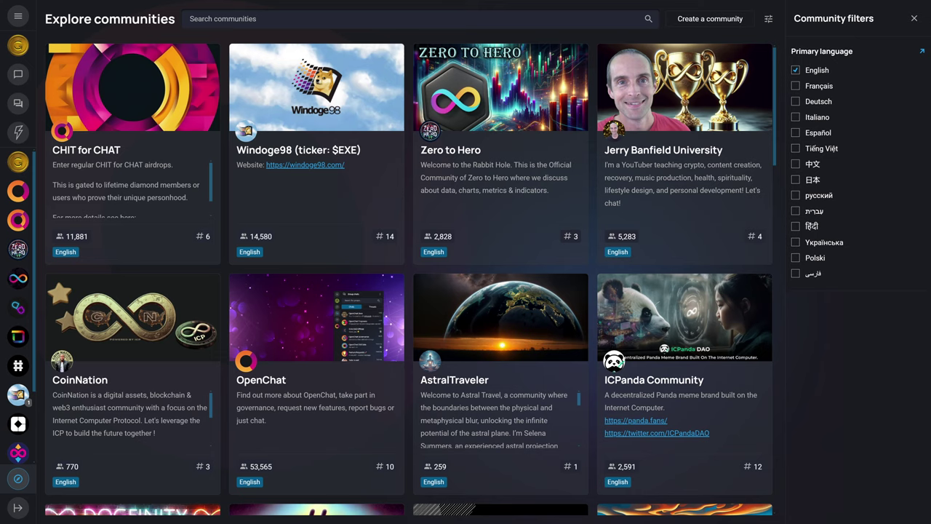
pyautogui.click(382, 30)
pyautogui.write('coinopoly')
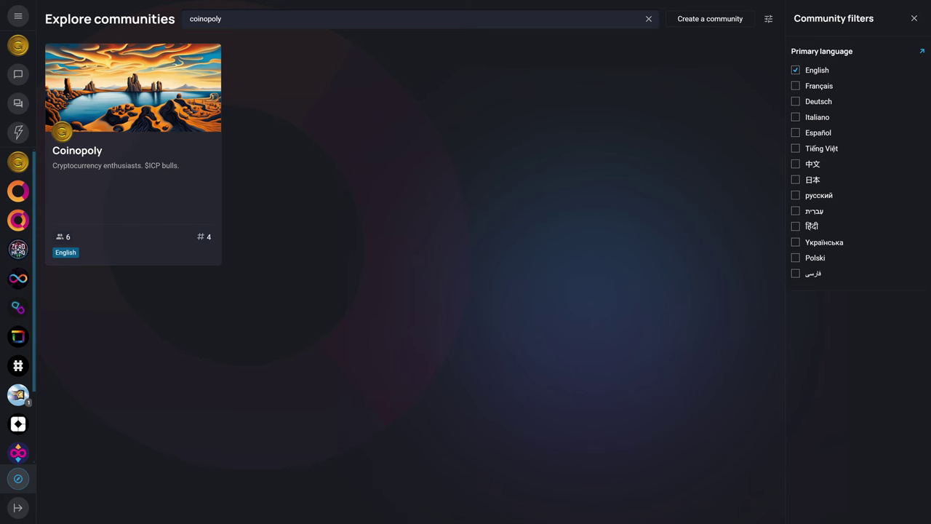
pyautogui.hotkey('ctrl', 'a')
pyautogui.press('BackSpace')
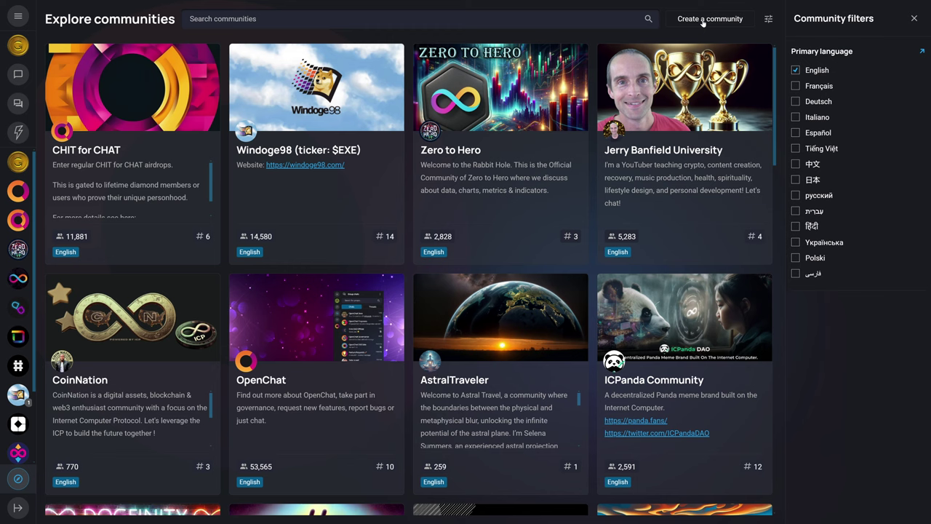
# Step: Choose Diamond from the main menu to see its membership benefits
pyautogui.click(17, 15)
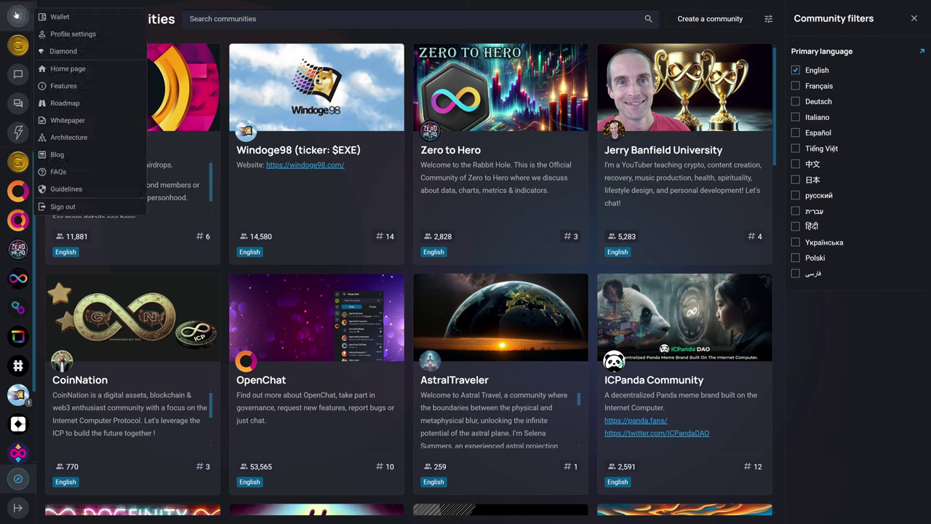
pyautogui.click(84, 52)
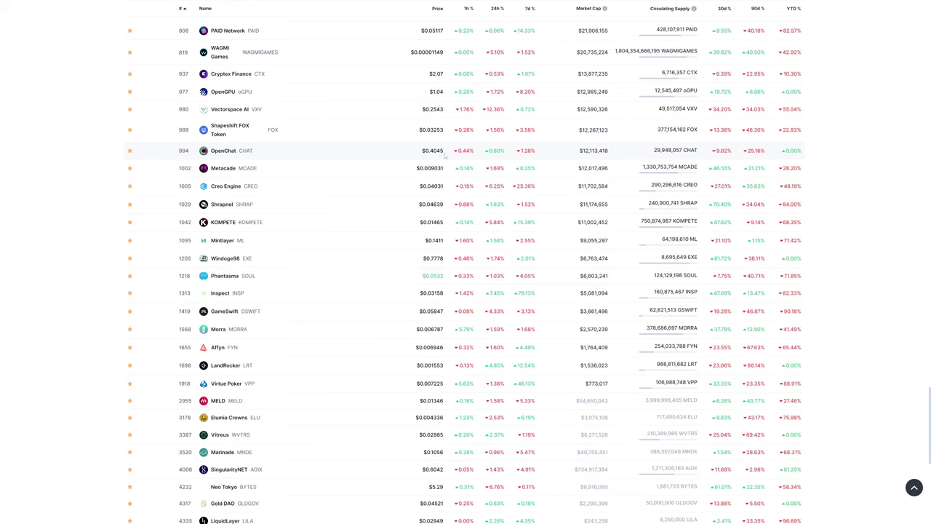
# Step: Highlight OpenChat's $0.4045 CHAT price in the tracker's token list
pyautogui.moveTo(445, 154); pyautogui.dragTo(422, 154)
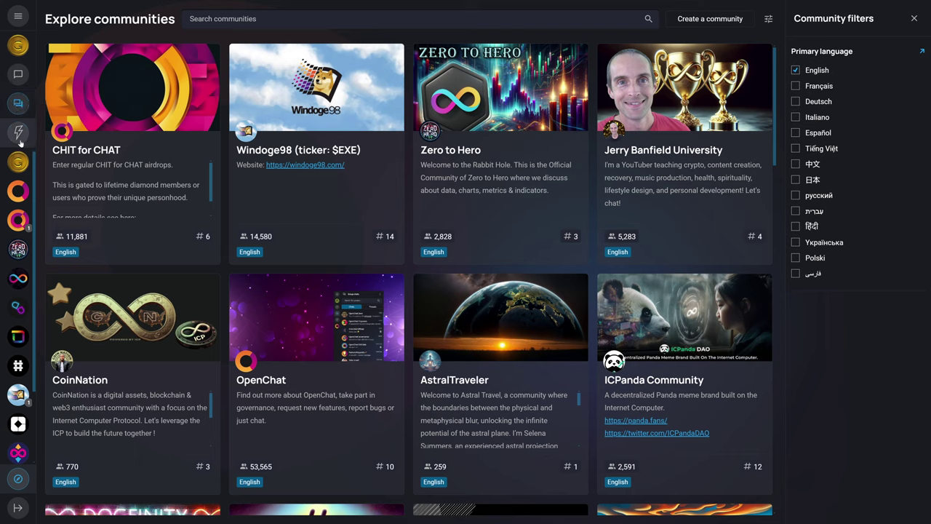
# Step: Switch to Group chats, go to CHIT for CHAT's October airdrop channel, and bring up the main menu
pyautogui.click(18, 104)
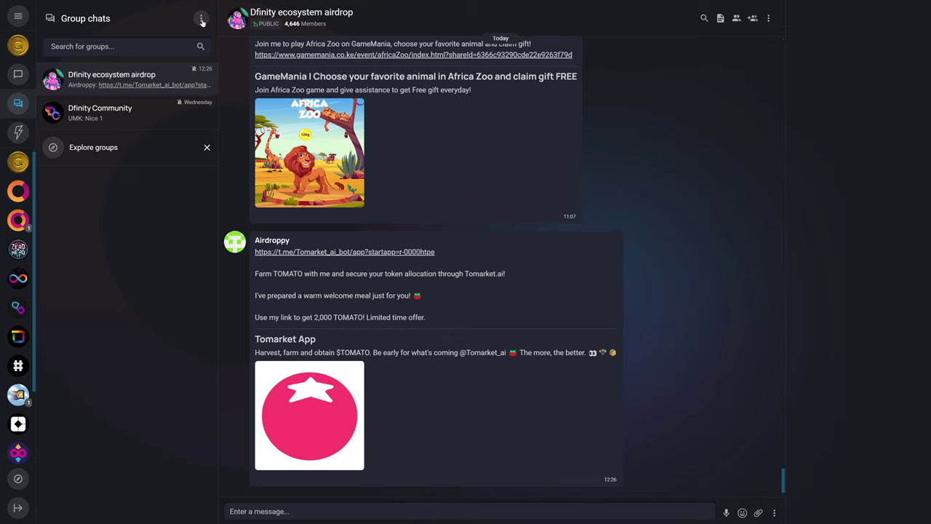
pyautogui.click(202, 19)
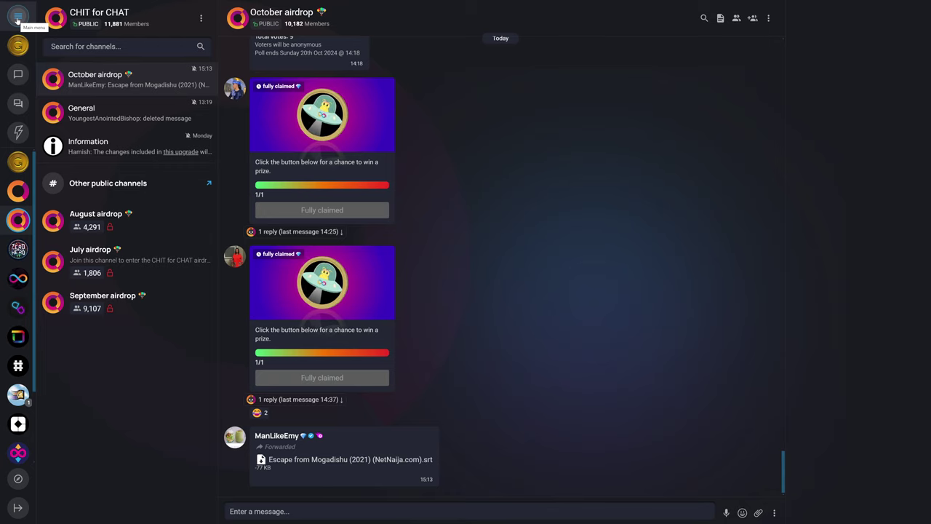
pyautogui.click(18, 16)
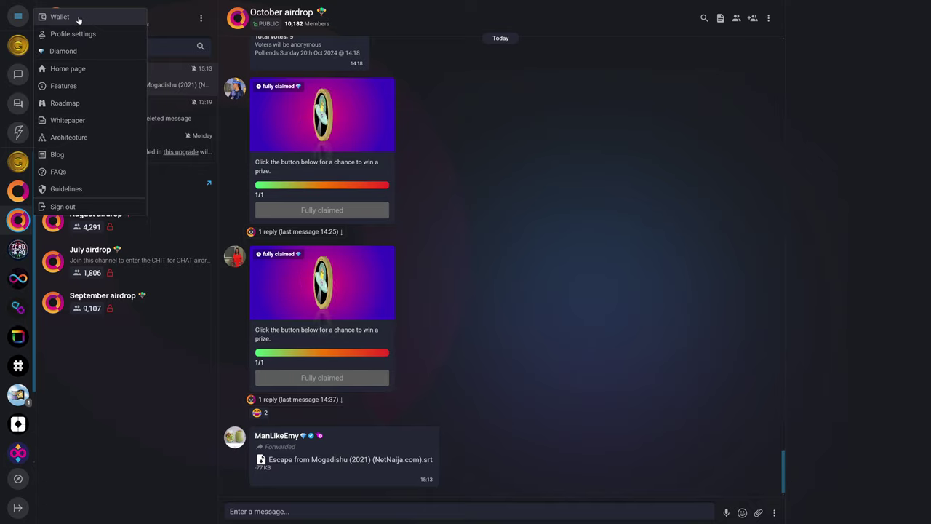
# Step: Review the Configure wallet token list, then return to the balances showing ICP, CHAT and BAD.OT
pyautogui.click(59, 17)
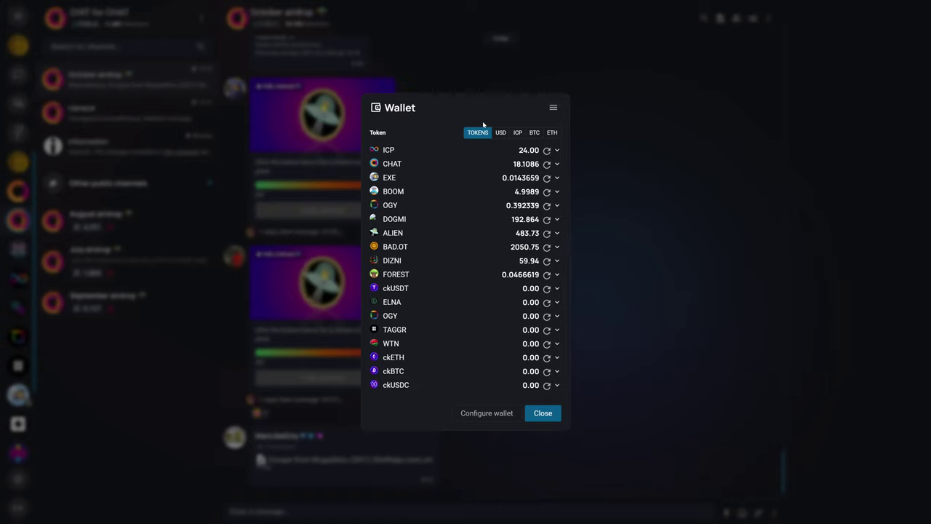
pyautogui.click(484, 413)
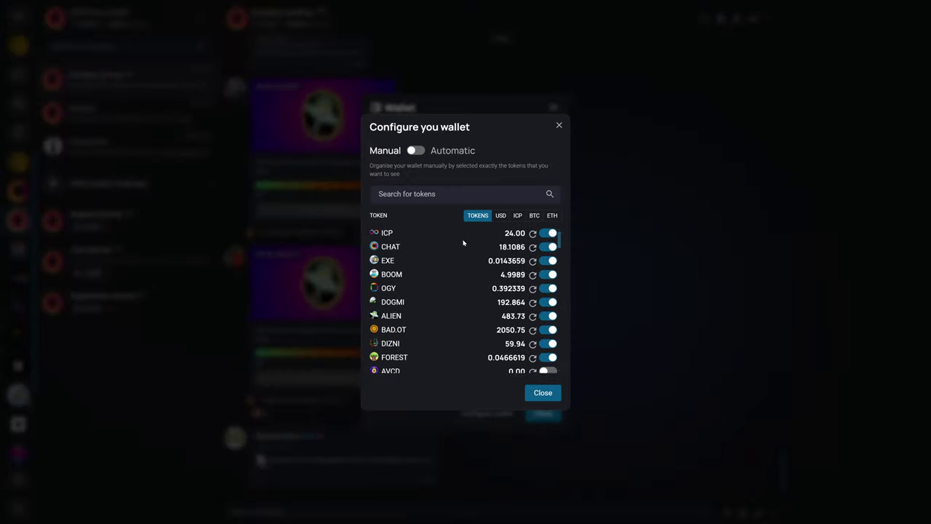
pyautogui.scroll(-5, 463, 243)
pyautogui.scroll(-2, 454, 257)
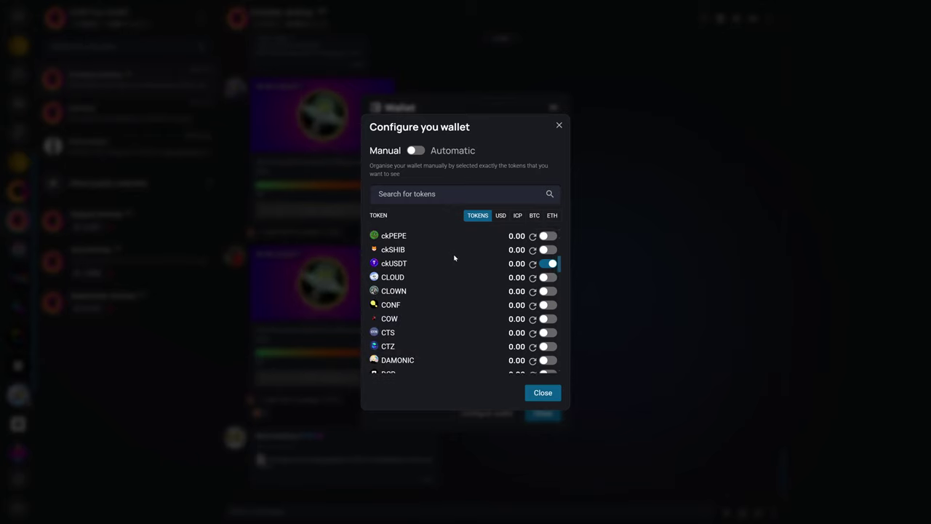
pyautogui.scroll(-2, 453, 257)
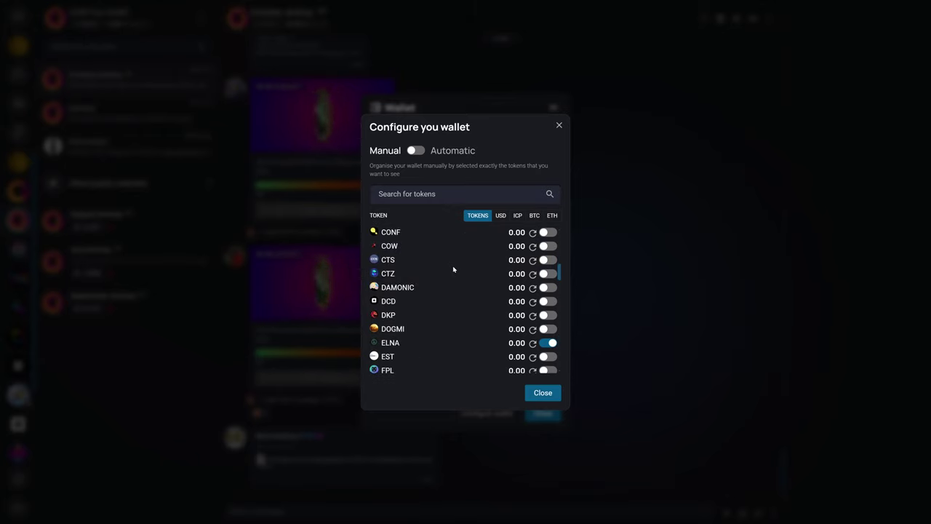
pyautogui.scroll(-10, 457, 265)
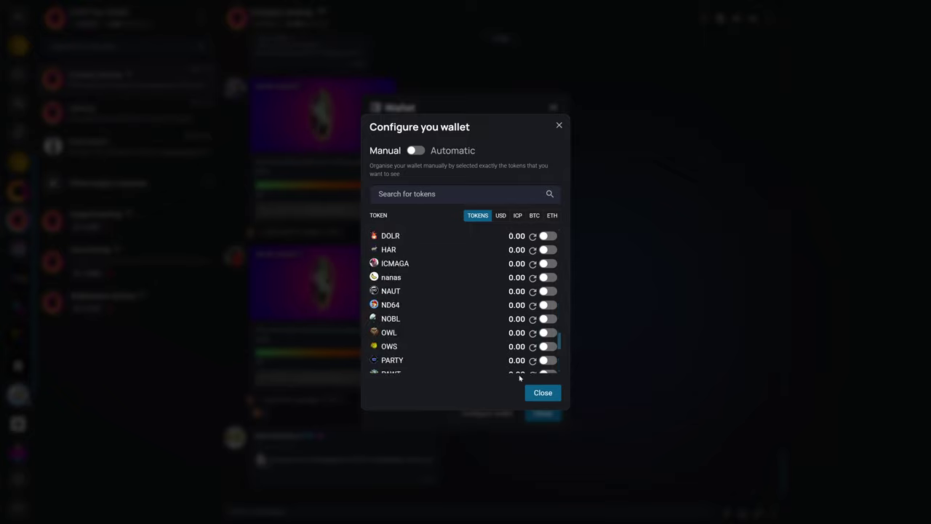
pyautogui.click(541, 392)
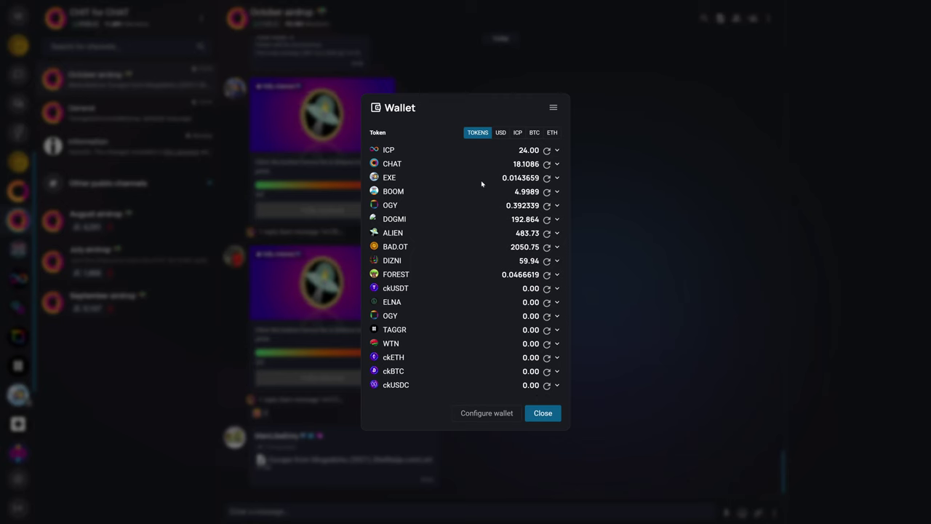
# Step: Swap 10 ICP for 193.033 CHAT, leaving 14 ICP and 211.139 CHAT
pyautogui.click(557, 151)
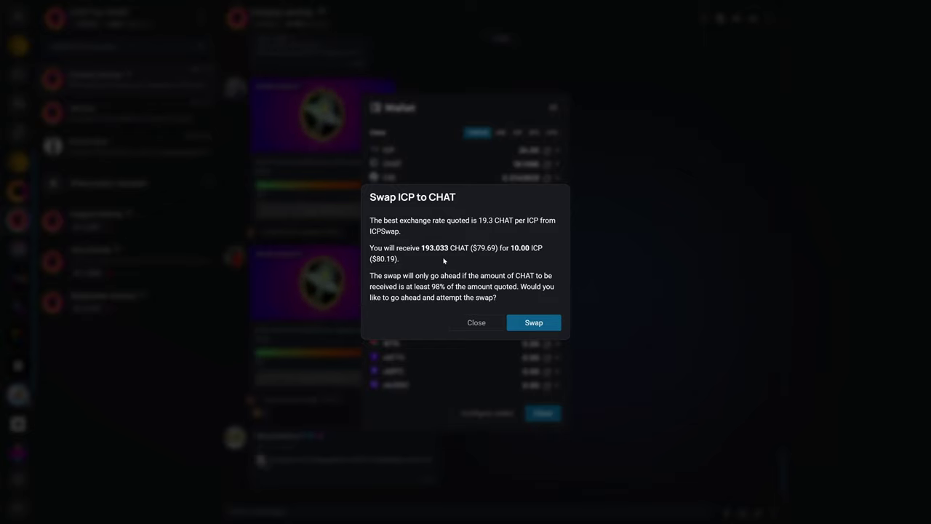
pyautogui.click(533, 323)
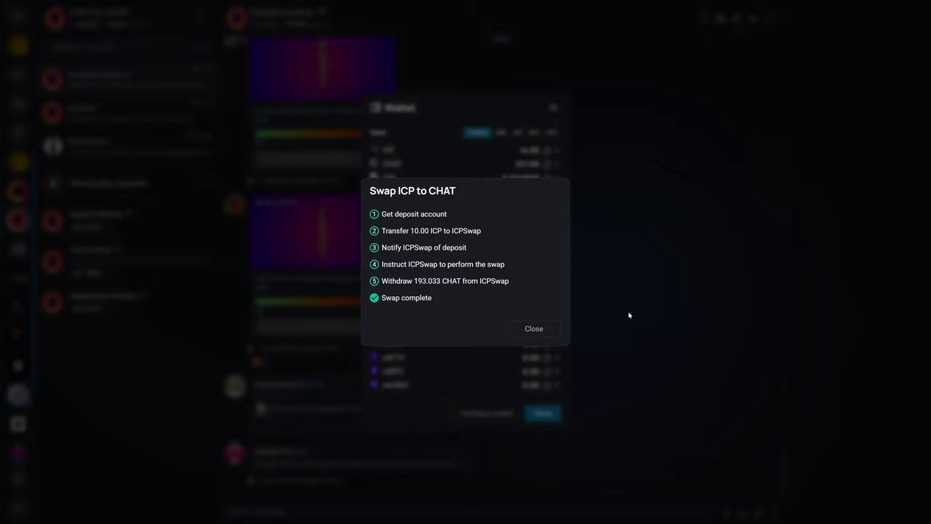
pyautogui.click(536, 329)
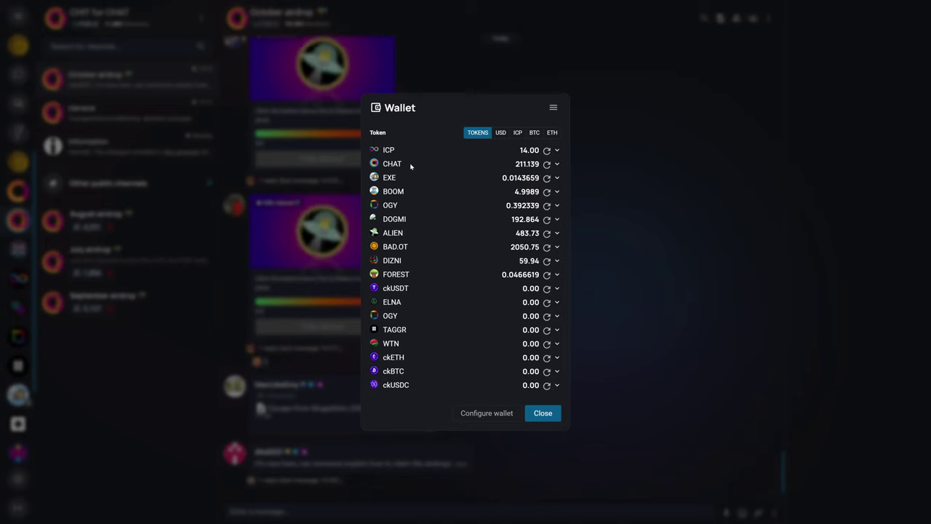
# Step: Start a new prize message in October airdrop with ALIEN as the prize token
pyautogui.click(557, 165)
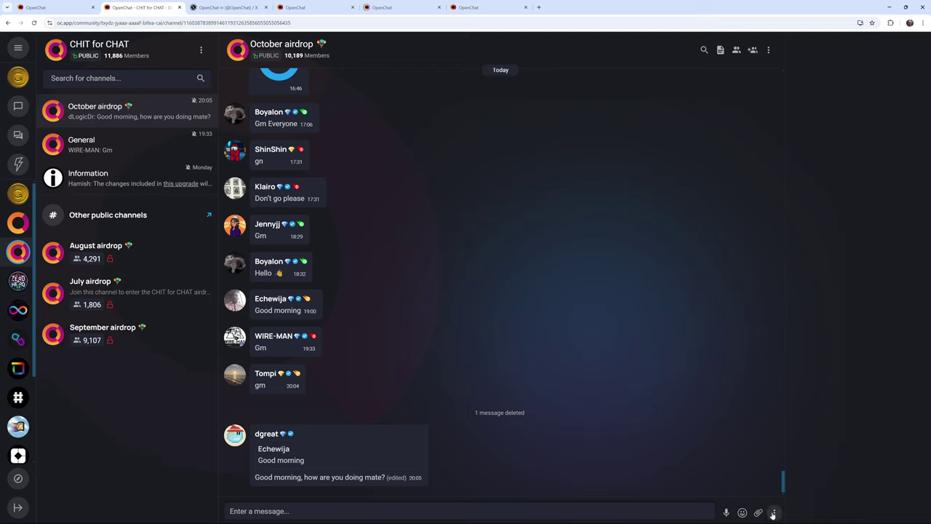
pyautogui.click(775, 512)
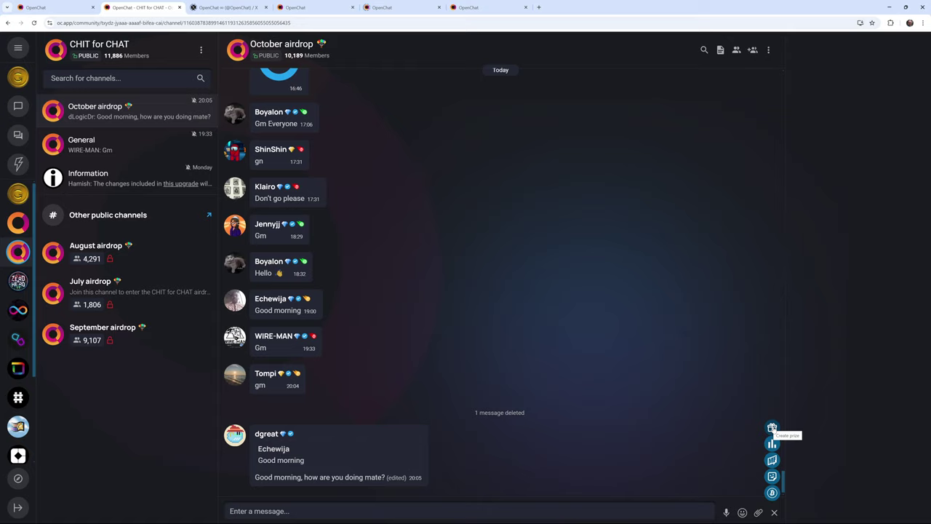
pyautogui.click(772, 428)
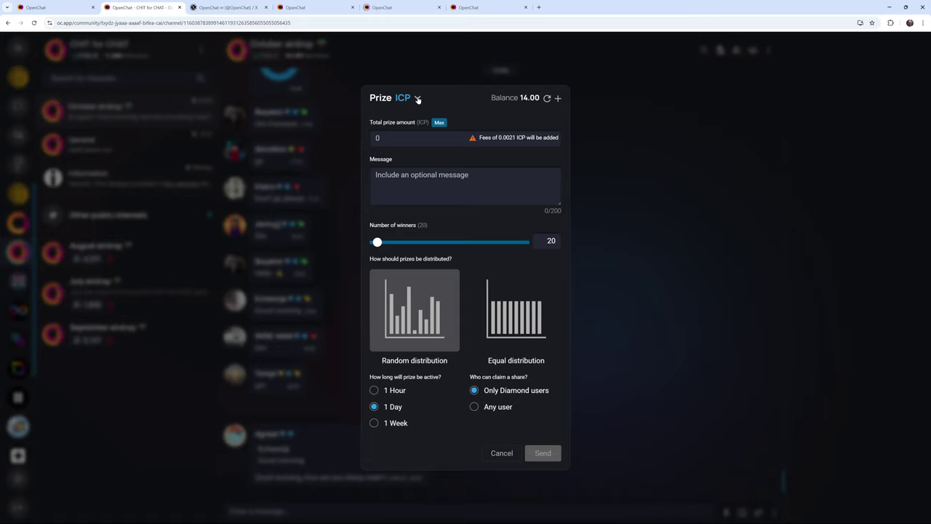
pyautogui.click(417, 99)
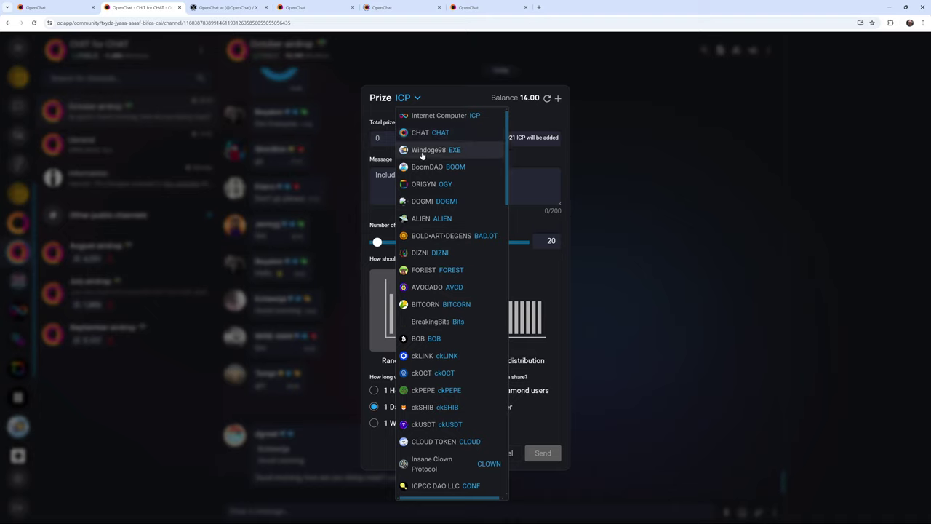
pyautogui.click(431, 219)
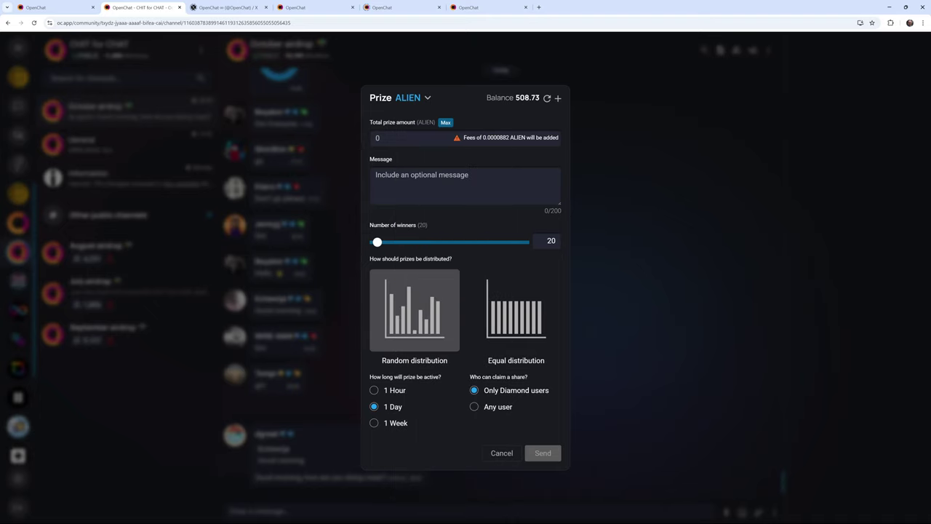
# Step: Set the prize to 50 ALIEN for 1 winner, active for 1 hour
pyautogui.write('50')
pyautogui.moveTo(377, 243); pyautogui.dragTo(369, 248)
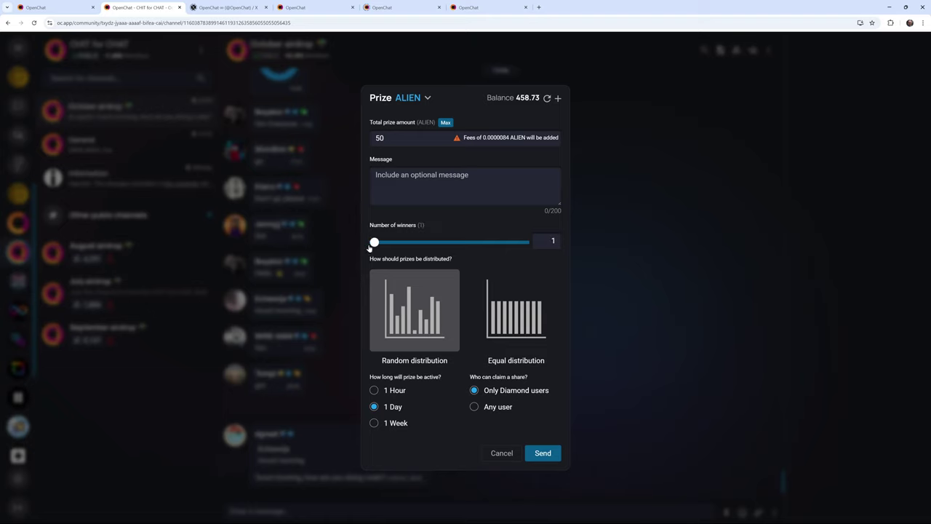
pyautogui.click(375, 392)
pyautogui.click(522, 240)
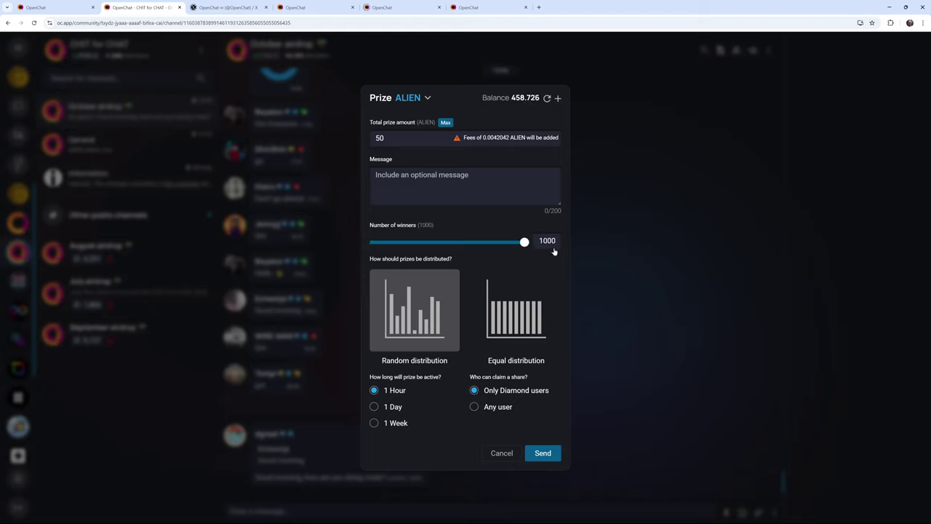
pyautogui.moveTo(523, 242); pyautogui.dragTo(372, 242)
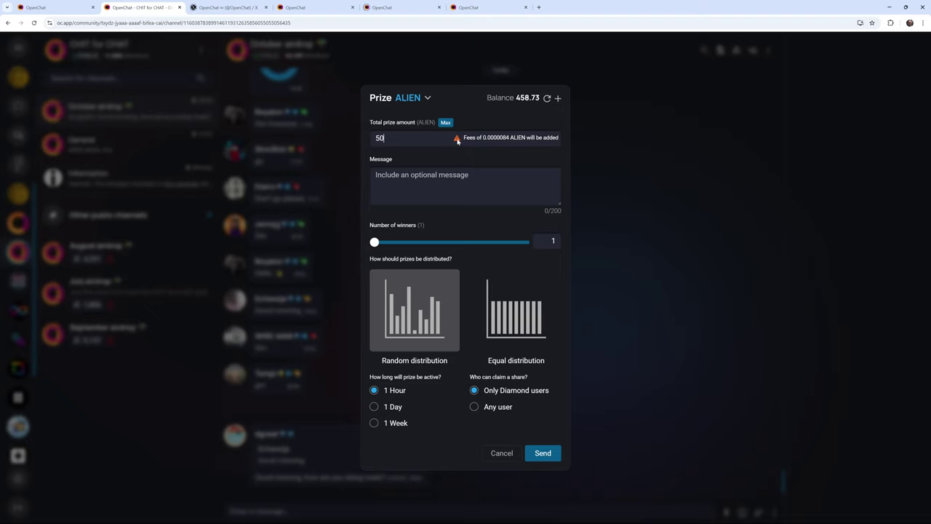
pyautogui.moveTo(464, 138); pyautogui.dragTo(546, 138)
pyautogui.click(523, 121)
# Step: Send the 50 ALIEN prize, delete its message, and view its '1 reply' thread
pyautogui.click(542, 453)
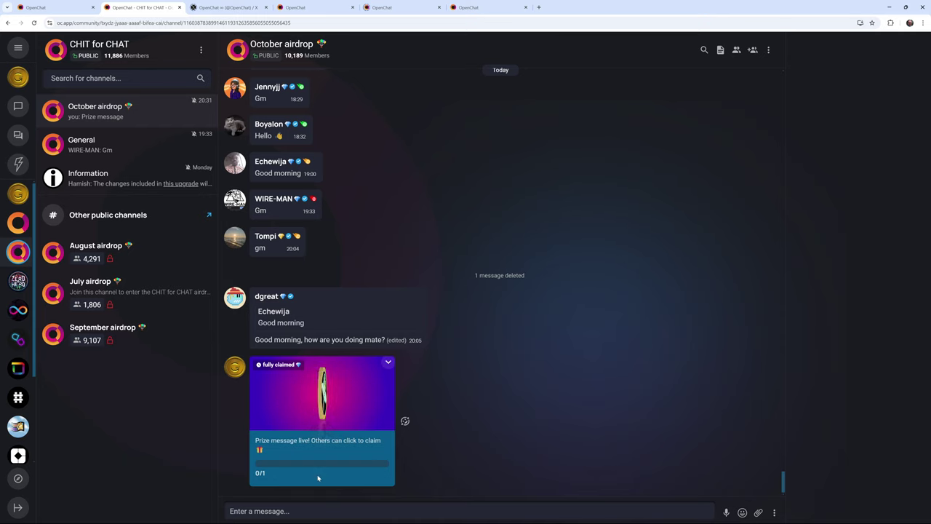
pyautogui.rightClick(400, 420)
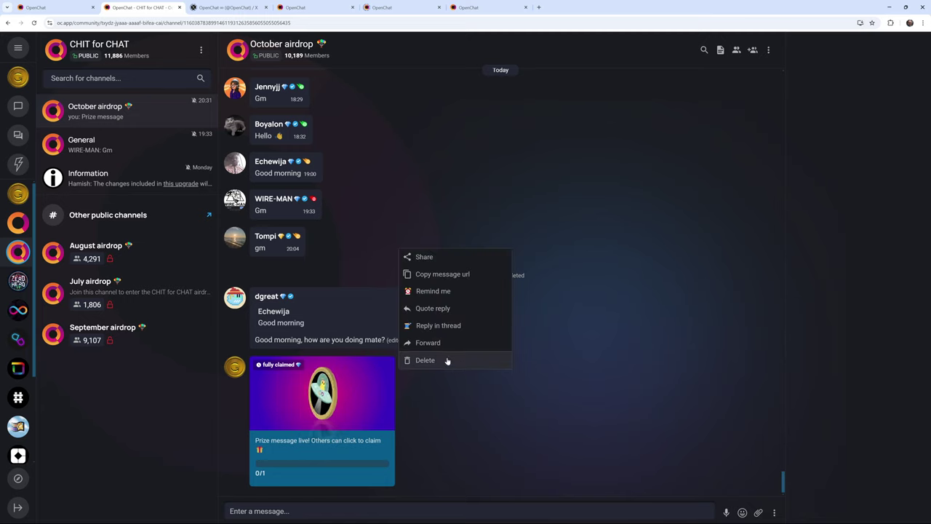
pyautogui.click(448, 361)
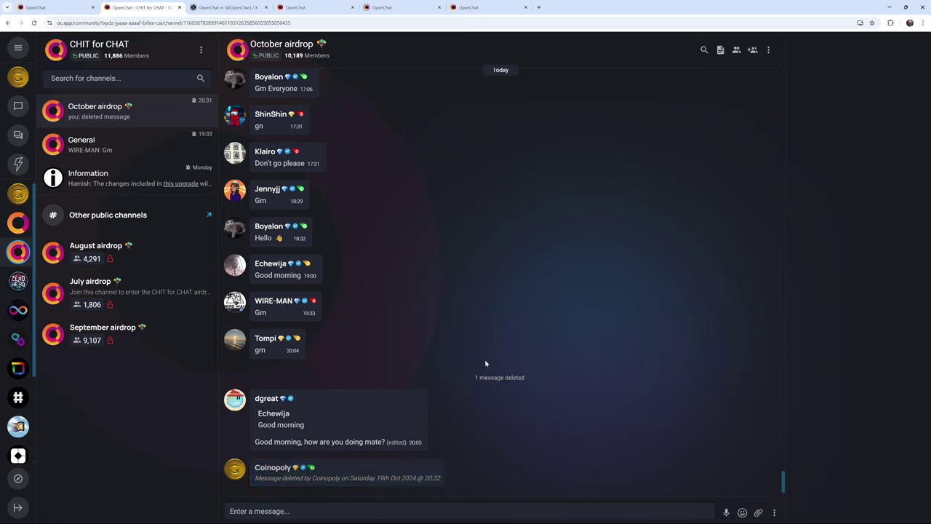
pyautogui.press('F11')
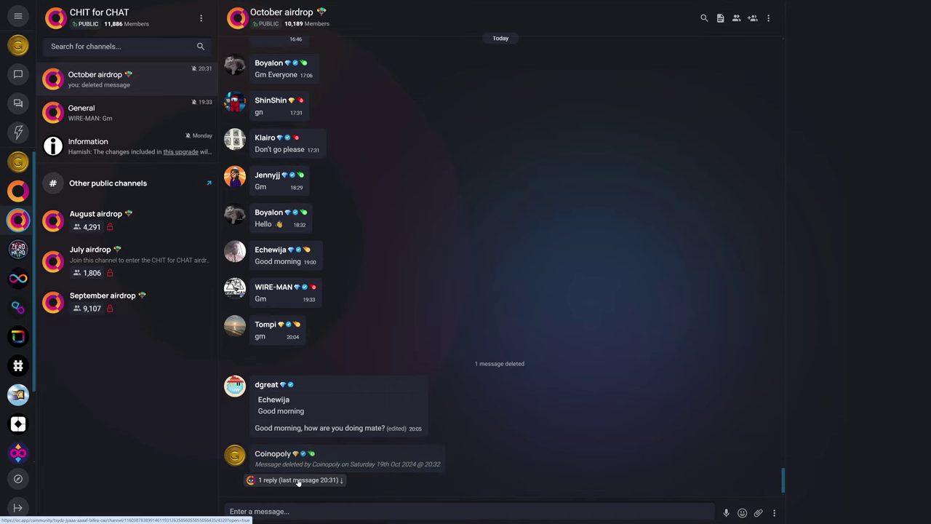
pyautogui.click(298, 480)
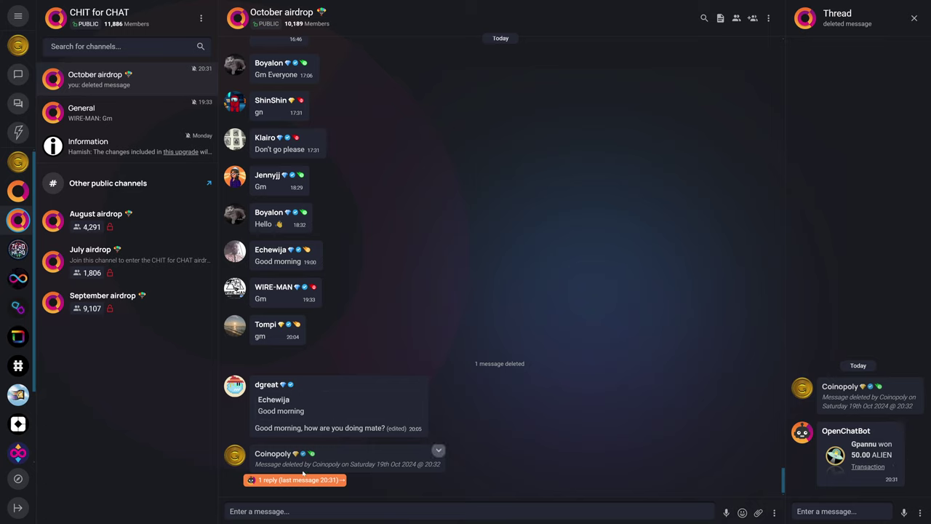
# Step: Switch to the General channel and start a poll asking 'How old are you?'
pyautogui.click(915, 19)
pyautogui.click(82, 113)
pyautogui.click(774, 512)
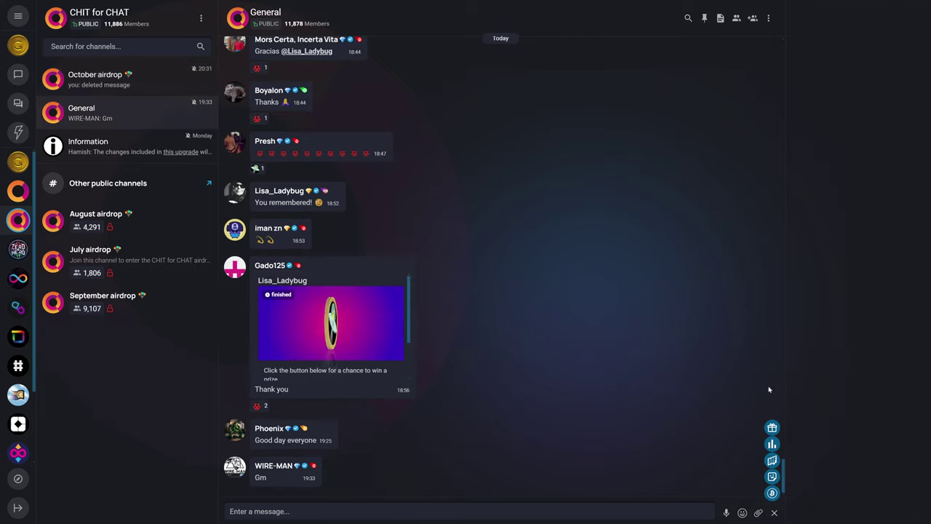
pyautogui.click(771, 444)
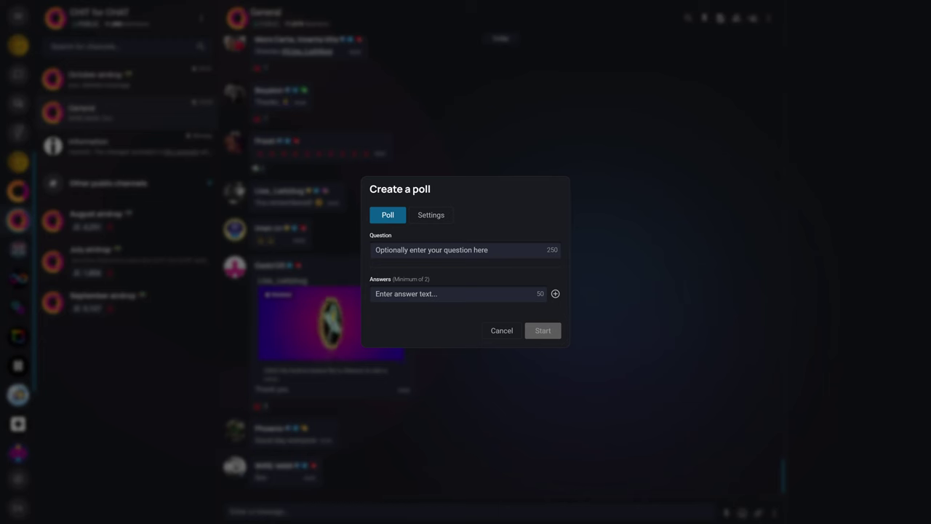
pyautogui.write('W')
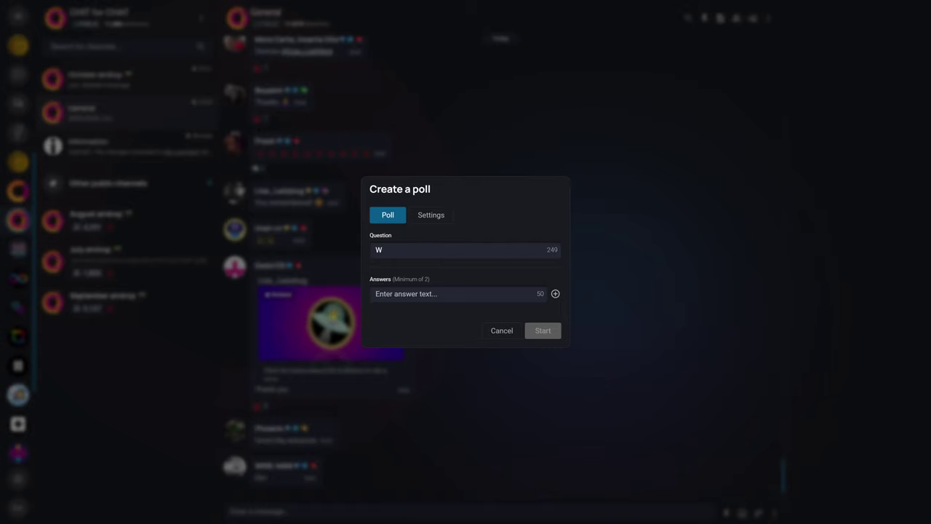
pyautogui.press('BackSpace')
pyautogui.write('How old are you')
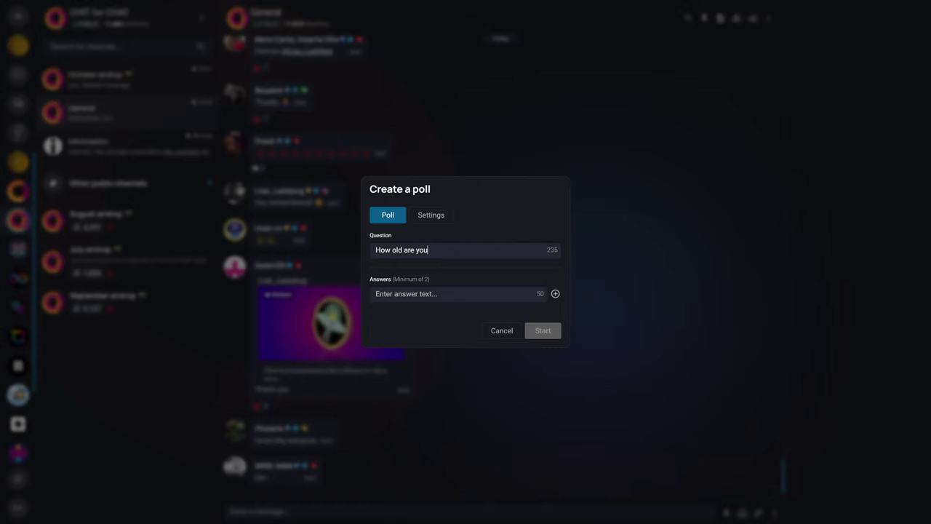
pyautogui.write('?')
# Step: Add poll answers 10, 20, 25 and 50, then check the poll's Settings
pyautogui.press('Tab')
pyautogui.write('10')
pyautogui.click(556, 295)
pyautogui.write('20')
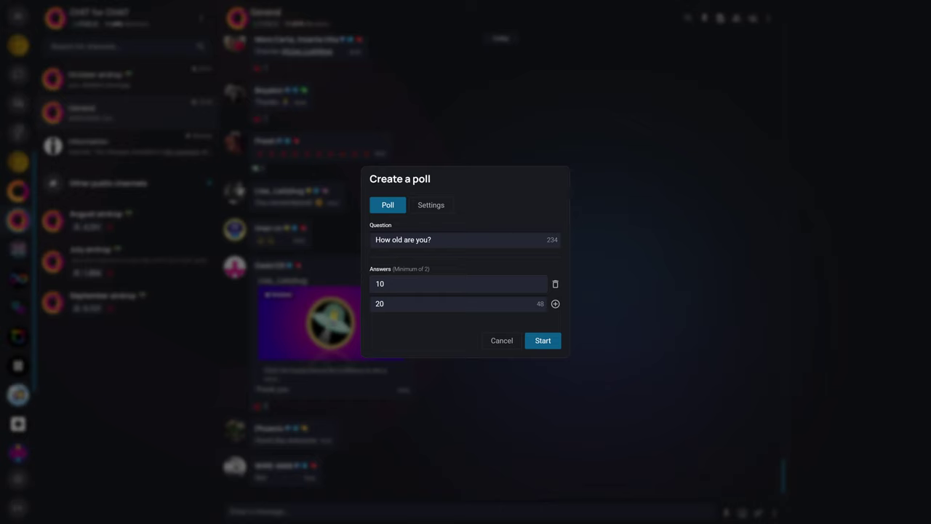
pyautogui.click(555, 303)
pyautogui.write('25')
pyautogui.click(555, 314)
pyautogui.write('5')
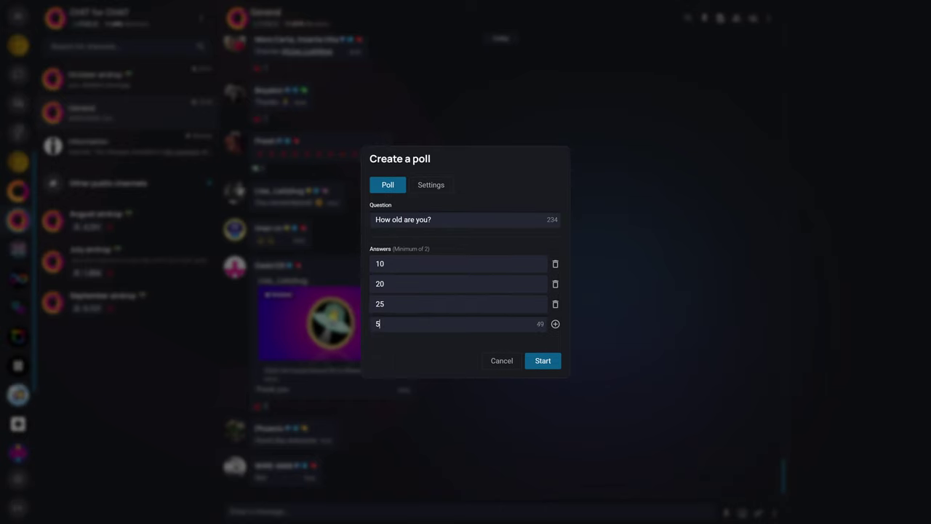
pyautogui.write('0')
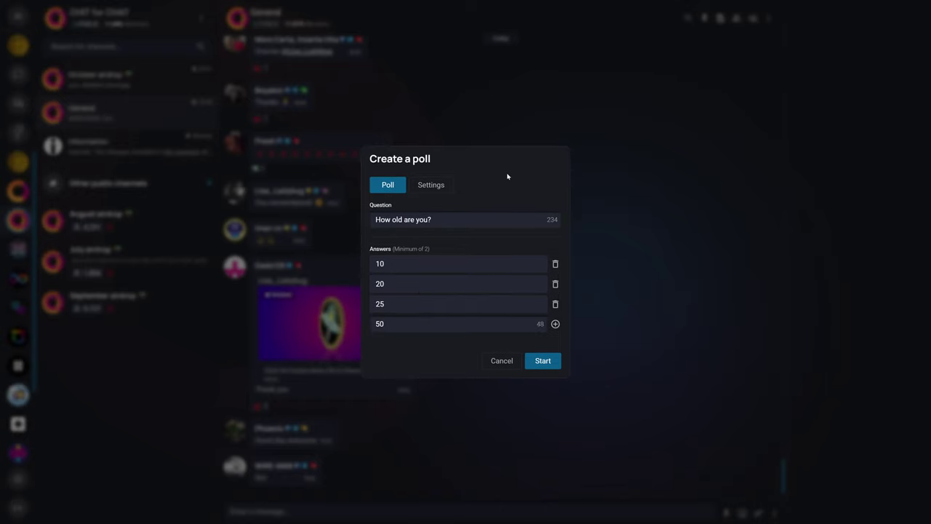
pyautogui.click(421, 185)
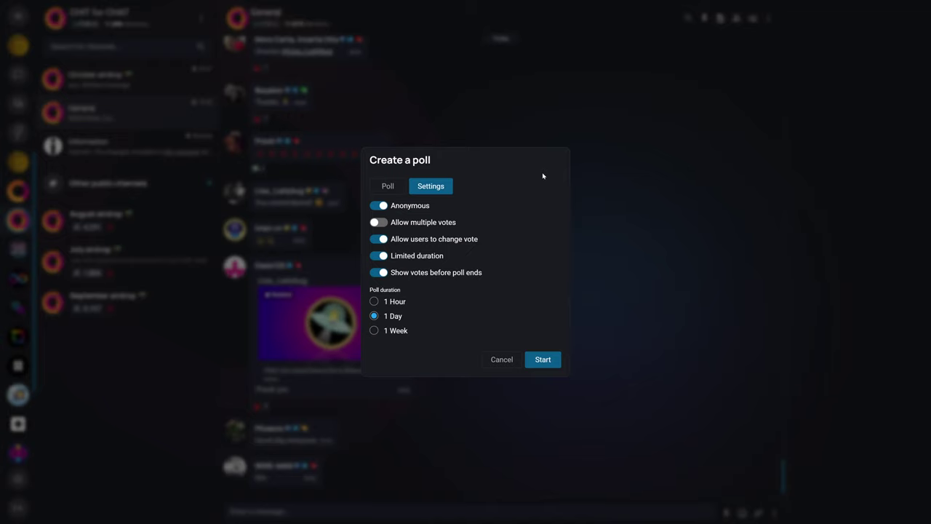
pyautogui.click(396, 188)
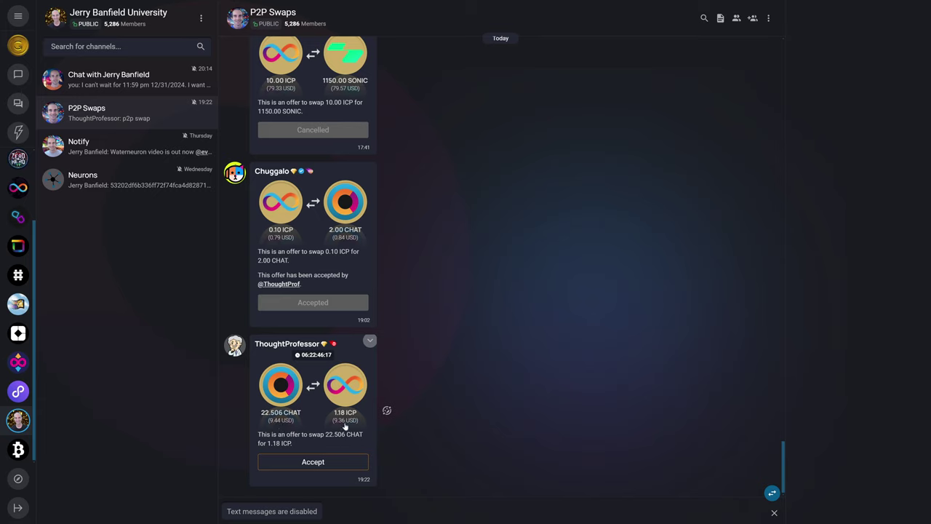
# Step: Draft a peer-to-peer swap offer giving 1 ICP for 50000 OGY
pyautogui.click(772, 492)
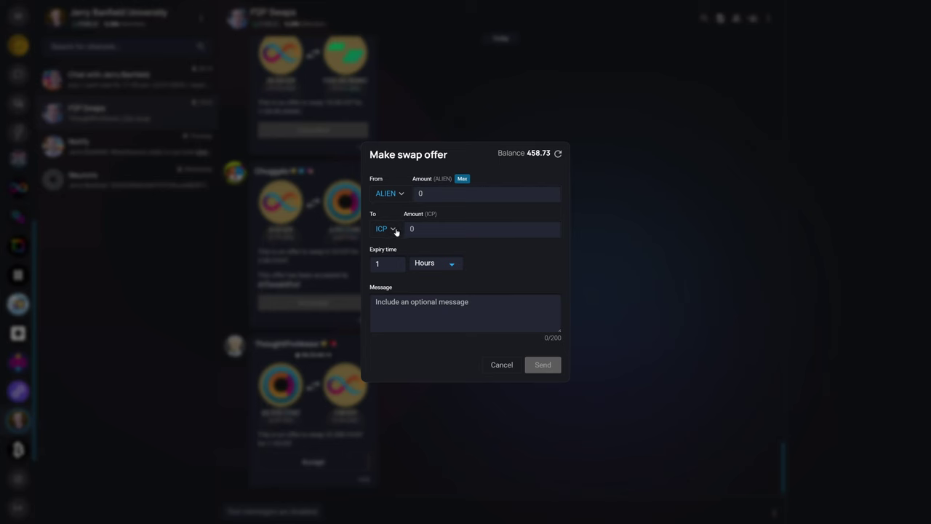
pyautogui.click(401, 195)
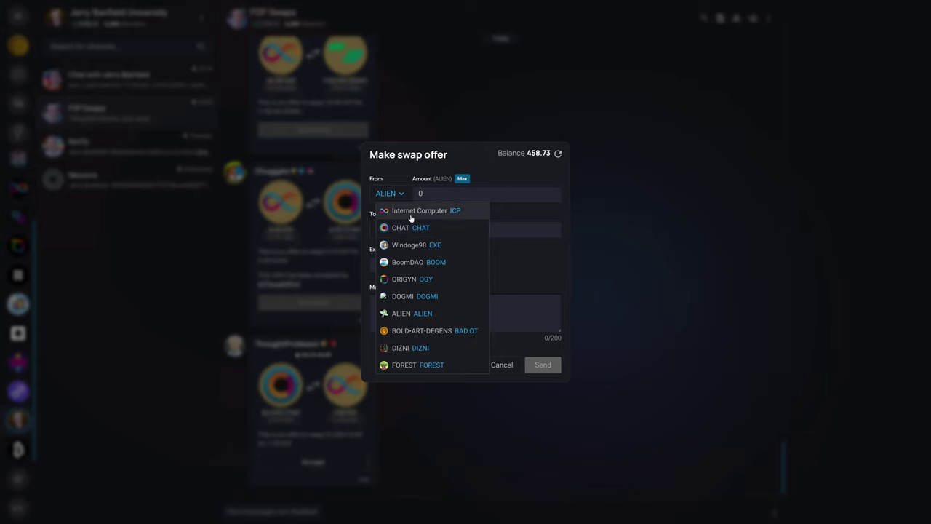
pyautogui.click(411, 211)
pyautogui.write('1')
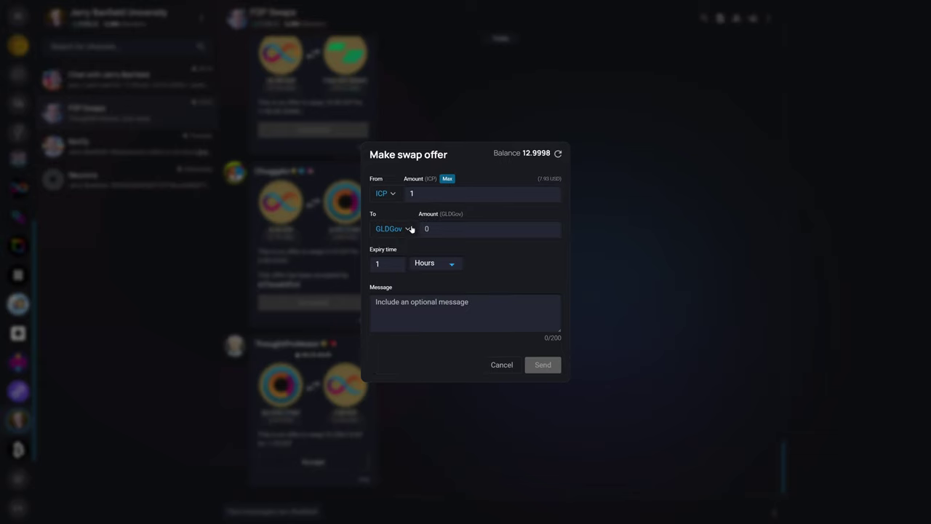
pyautogui.click(409, 228)
pyautogui.click(500, 148)
pyautogui.write('500')
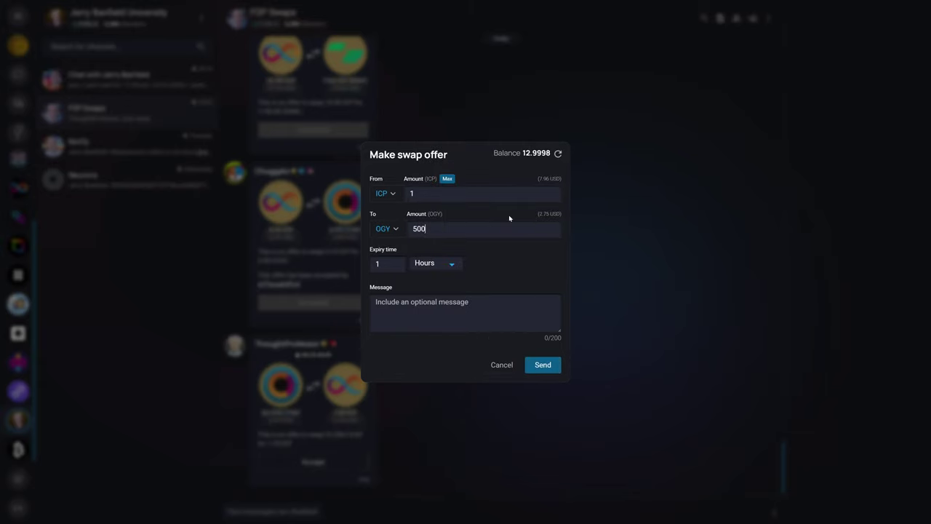
pyautogui.write('00')
# Step: Compare the USD values of the OGY and ICP amounts, then cancel the offer unsent
pyautogui.moveTo(532, 213); pyautogui.dragTo(569, 212)
pyautogui.moveTo(538, 178); pyautogui.dragTo(564, 180)
pyautogui.click(503, 368)
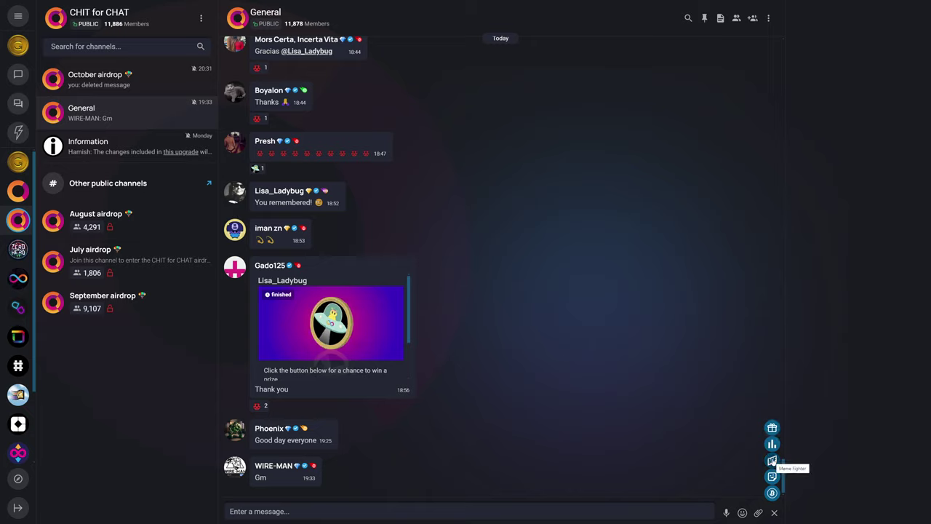
# Step: Caption the Ancient Aliens meme 'THEY'RE ALL' / 'ALIENS!' in Meme Fighter, send it, and close Meme Fighter
pyautogui.click(772, 461)
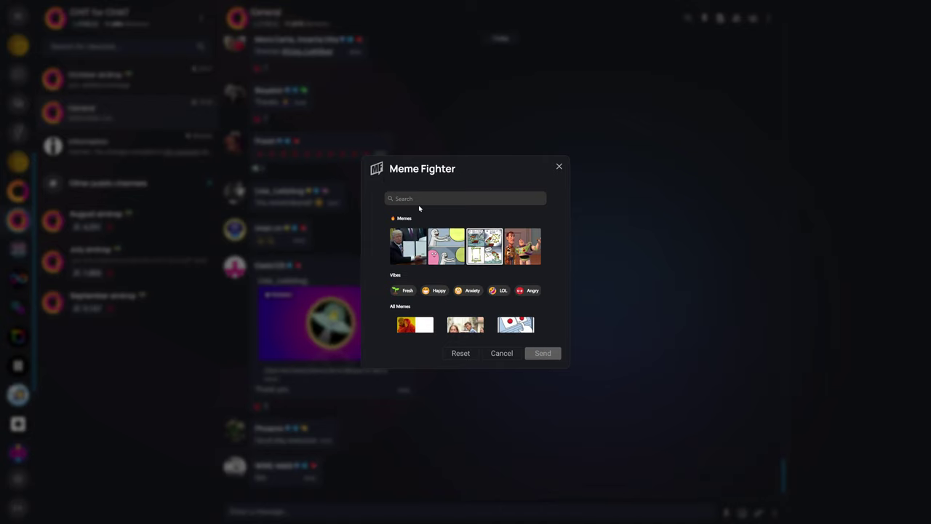
pyautogui.scroll(-3, 482, 269)
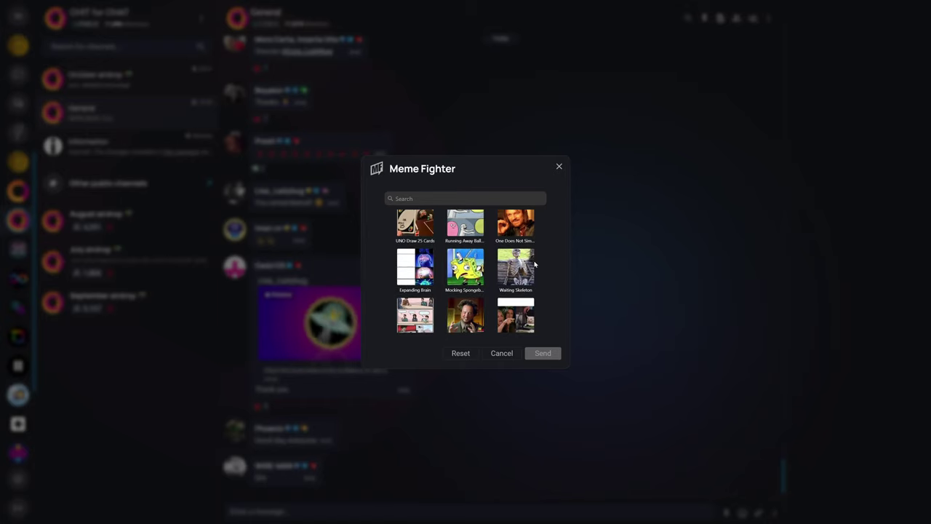
pyautogui.click(466, 314)
pyautogui.click(465, 211)
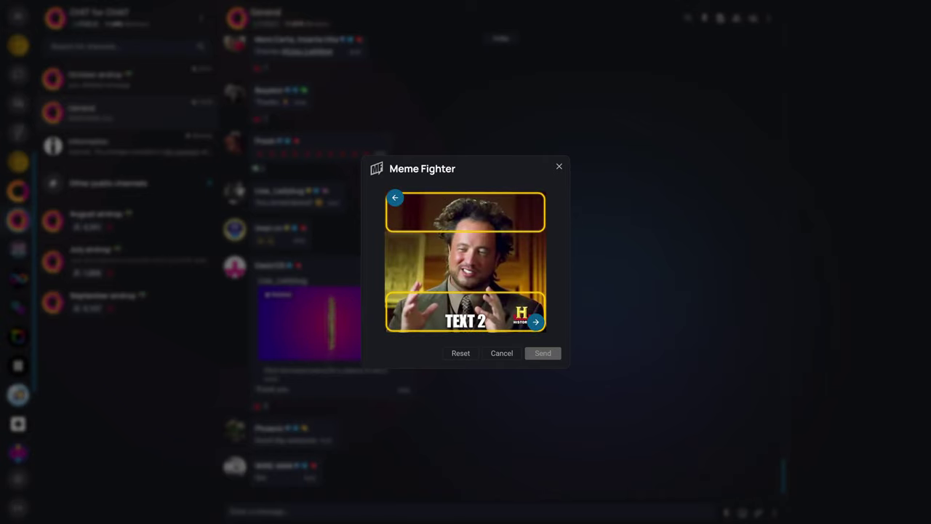
pyautogui.write("THEY'RE ALL")
pyautogui.press('Tab')
pyautogui.write('ALIENS!')
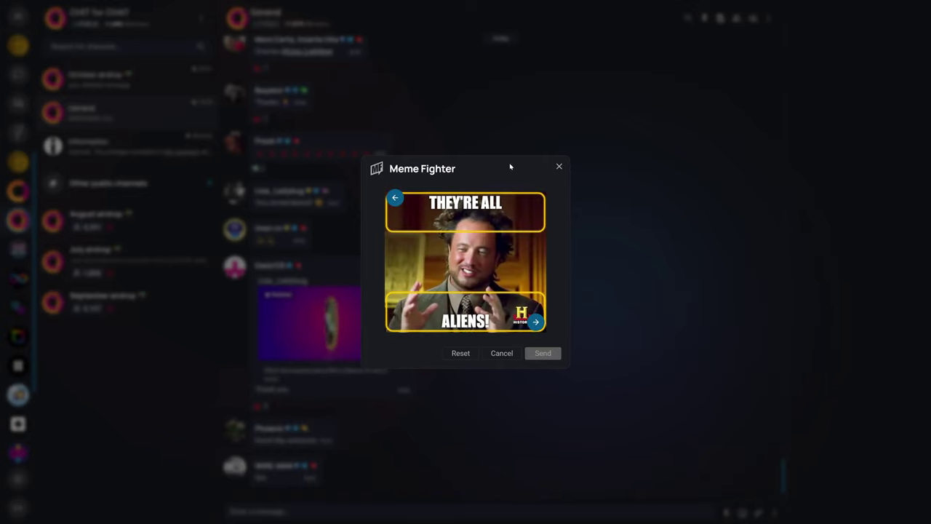
pyautogui.click(543, 354)
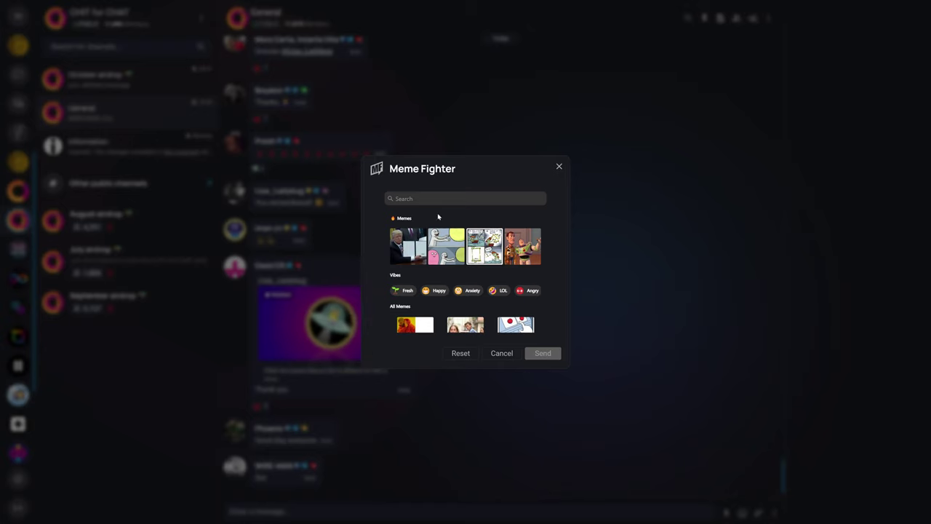
pyautogui.press('Escape')
# Step: Send the blue Cookie Monster GIF to General, then delete that GIF message
pyautogui.moveTo(771, 476)
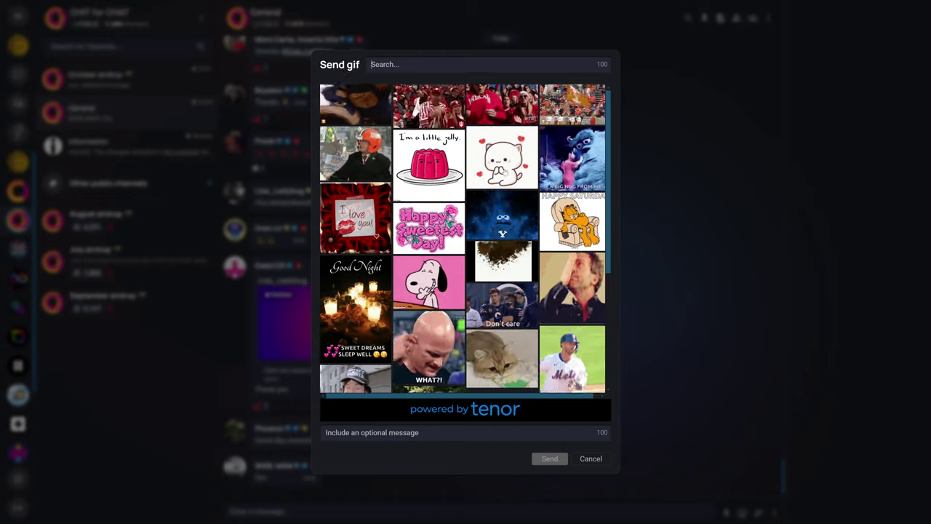
pyautogui.click(505, 220)
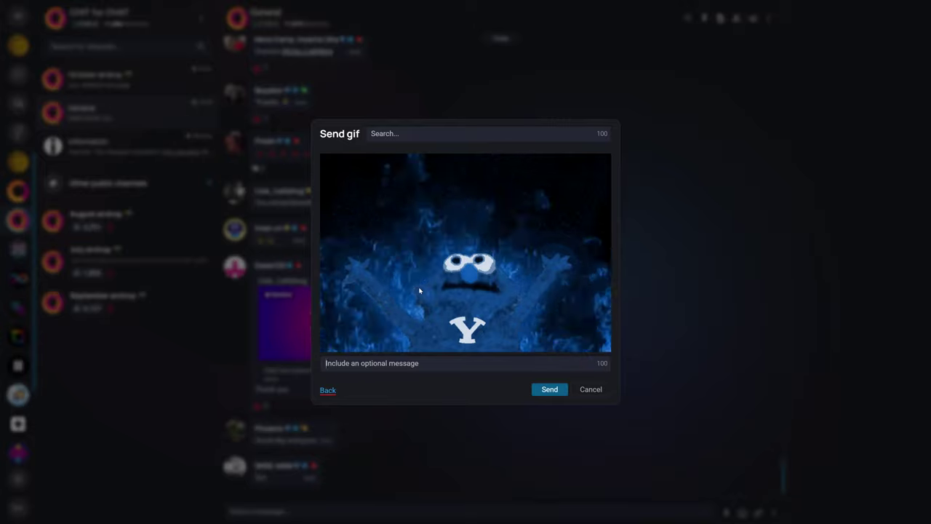
pyautogui.click(546, 390)
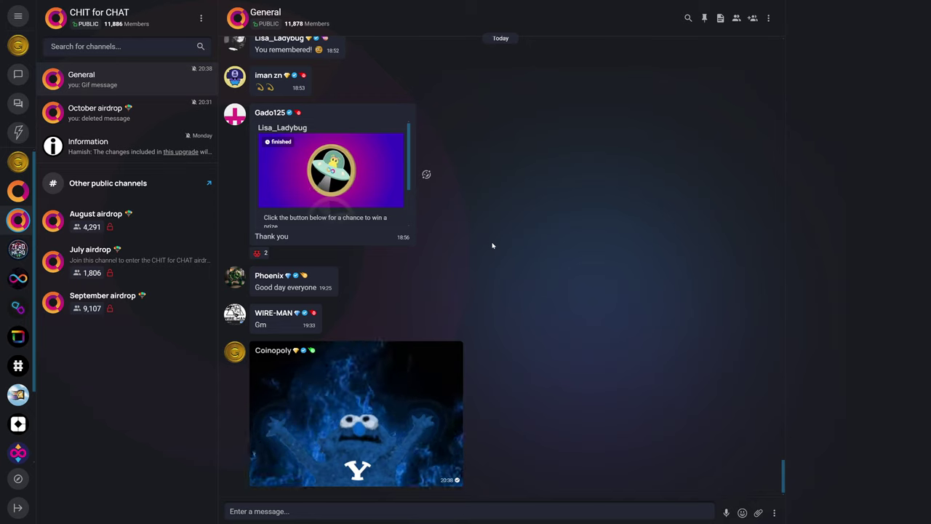
pyautogui.click(457, 348)
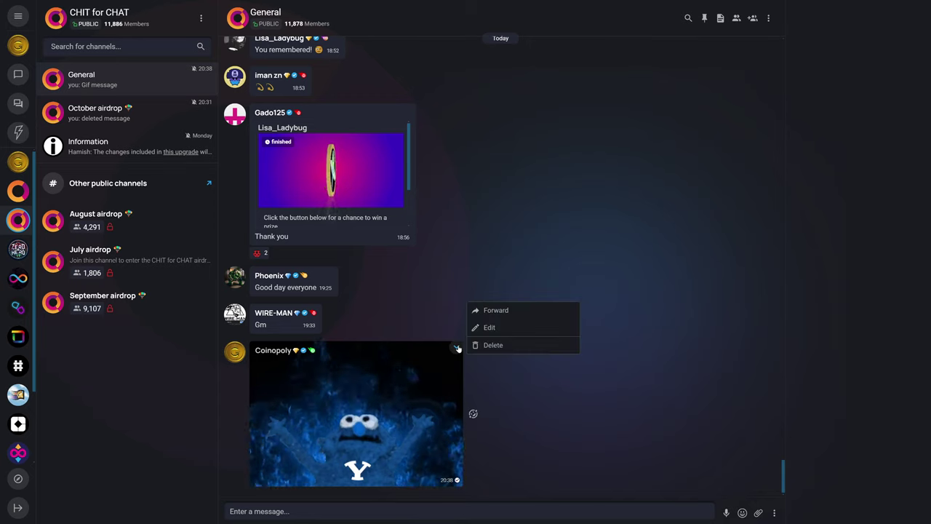
pyautogui.click(505, 347)
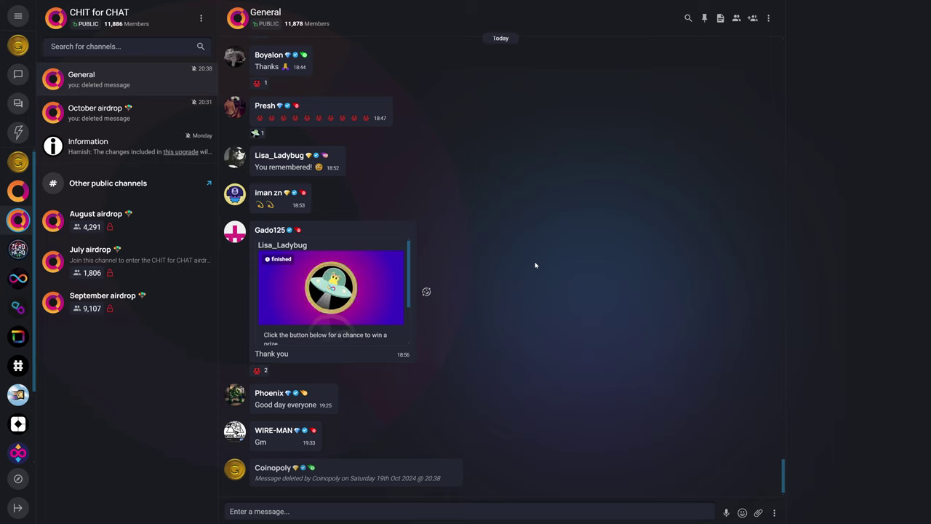
pyautogui.click(774, 512)
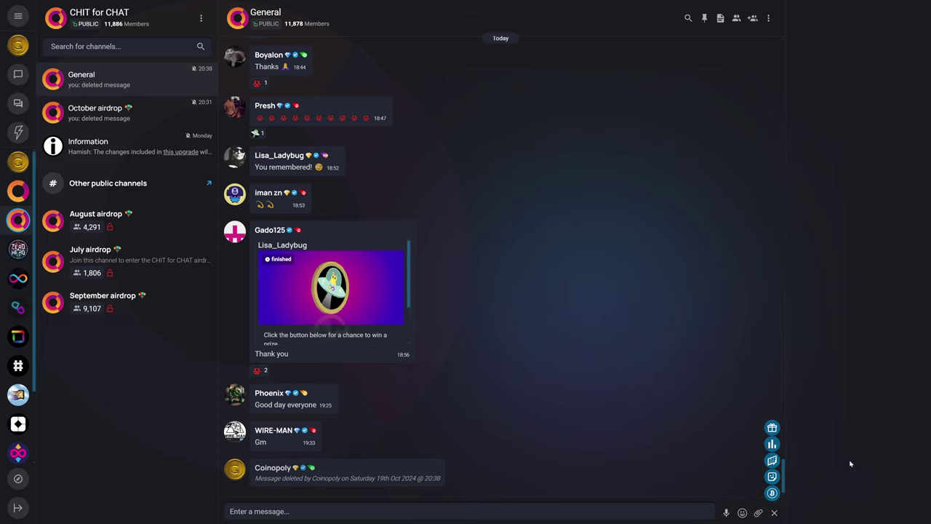
pyautogui.click(773, 494)
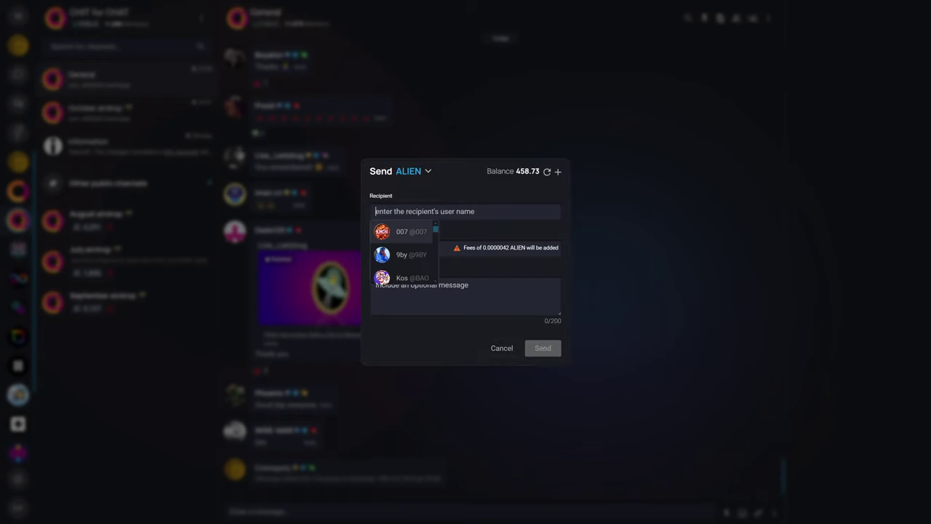
pyautogui.write('@coinopoly')
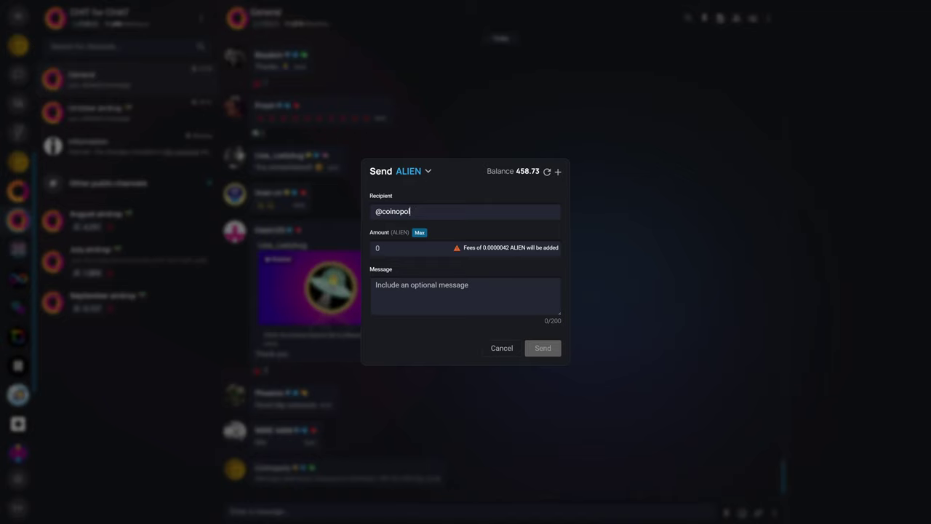
pyautogui.press('BackSpace')
pyautogui.press('BackSpace')
pyautogui.press('BackSpace')
pyautogui.press('BackSpace')
pyautogui.press('BackSpace')
pyautogui.press('BackSpace')
pyautogui.press('BackSpace')
pyautogui.press('BackSpace')
pyautogui.press('BackSpace')
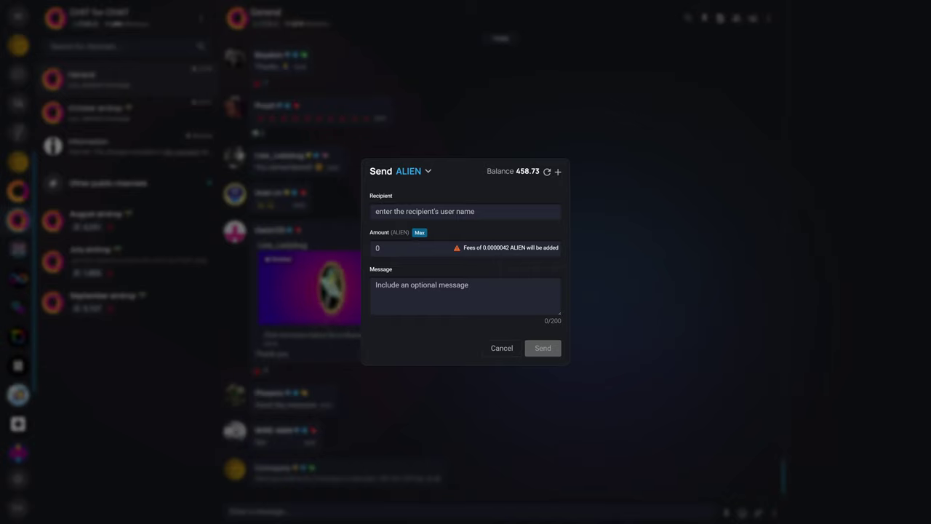
pyautogui.click(428, 170)
pyautogui.click(416, 205)
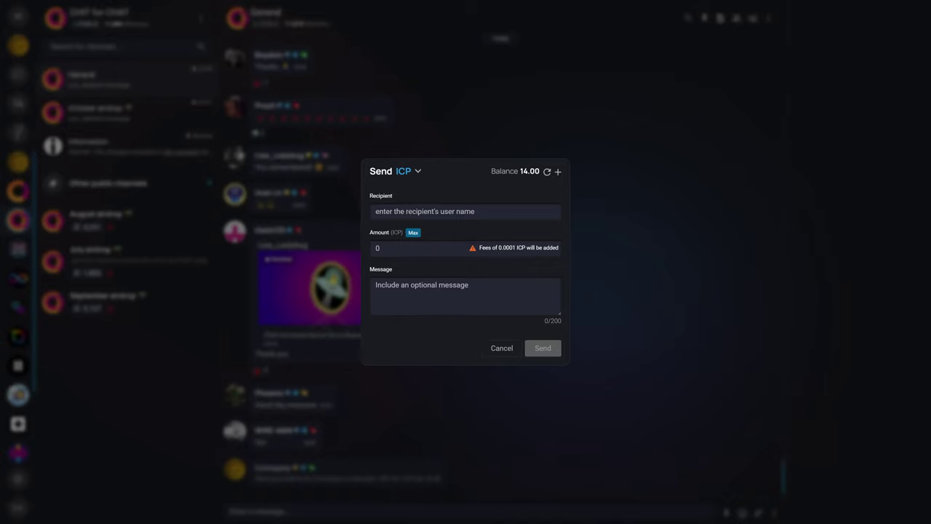
pyautogui.click(419, 171)
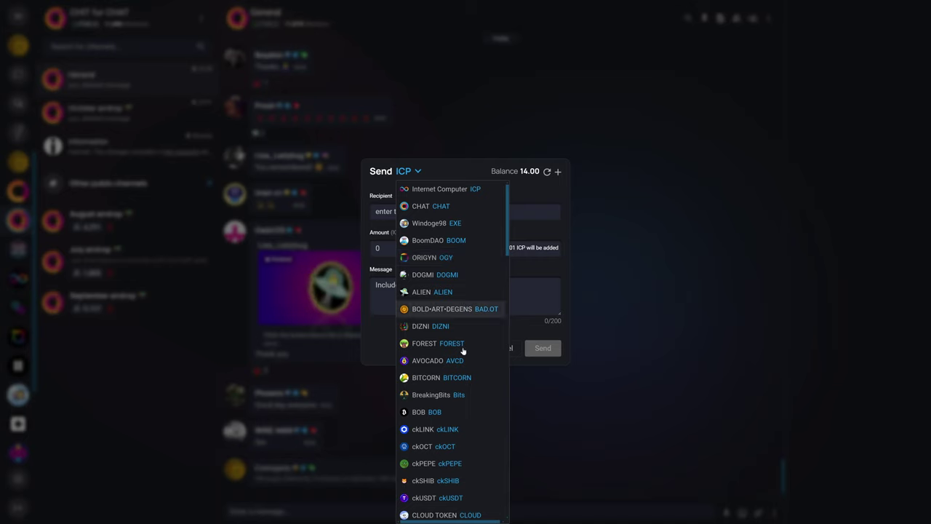
pyautogui.scroll(-2, 451, 336)
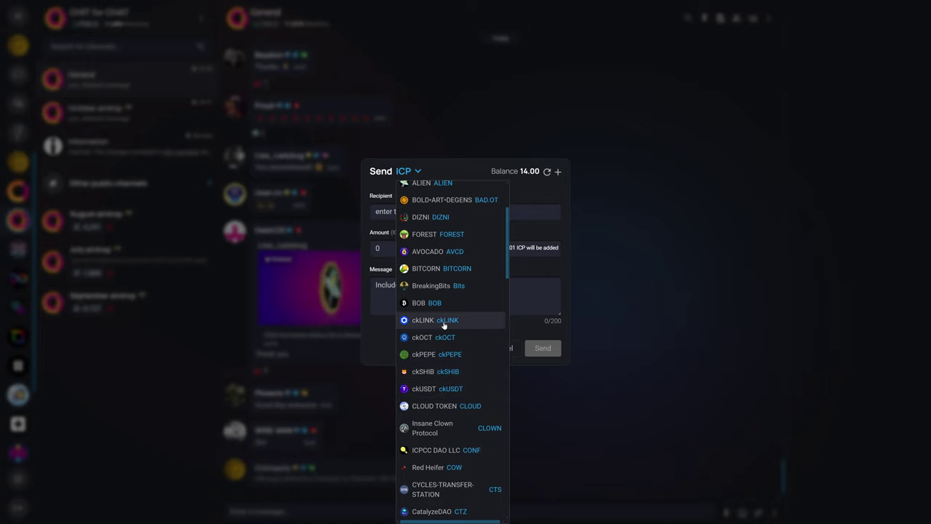
pyautogui.scroll(-3, 444, 326)
pyautogui.scroll(-1, 458, 310)
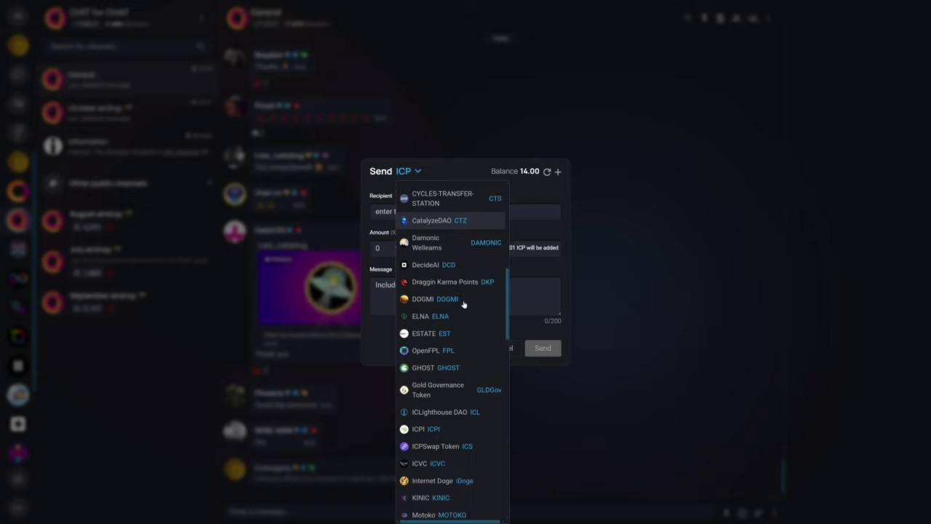
pyautogui.scroll(-4, 463, 303)
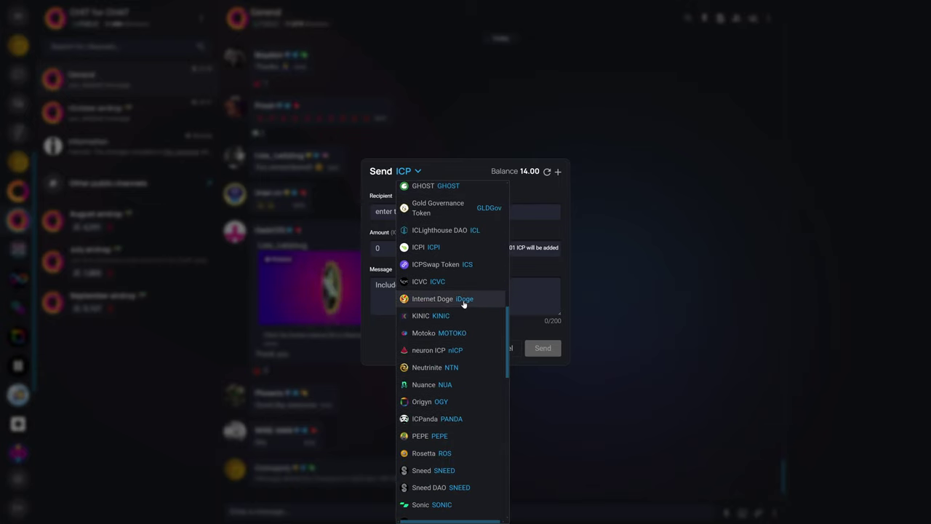
pyautogui.scroll(-3, 463, 303)
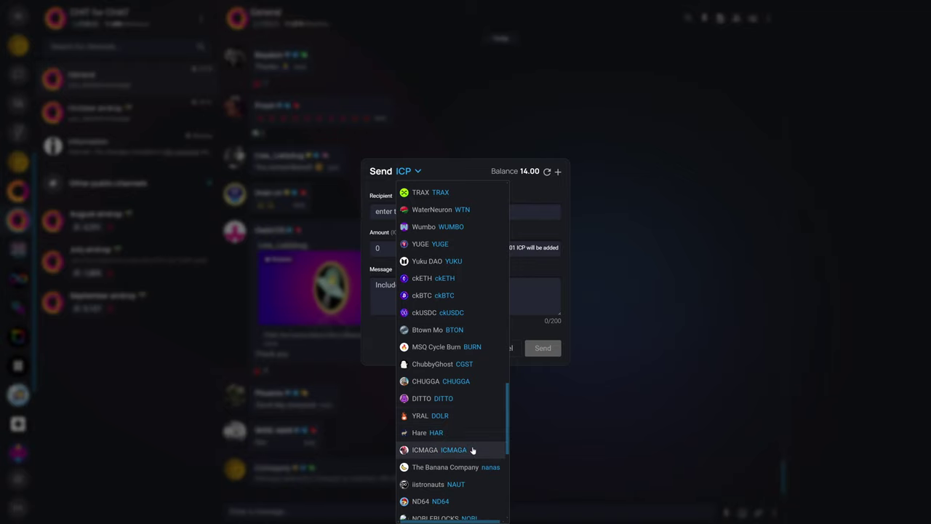
pyautogui.scroll(3, 458, 307)
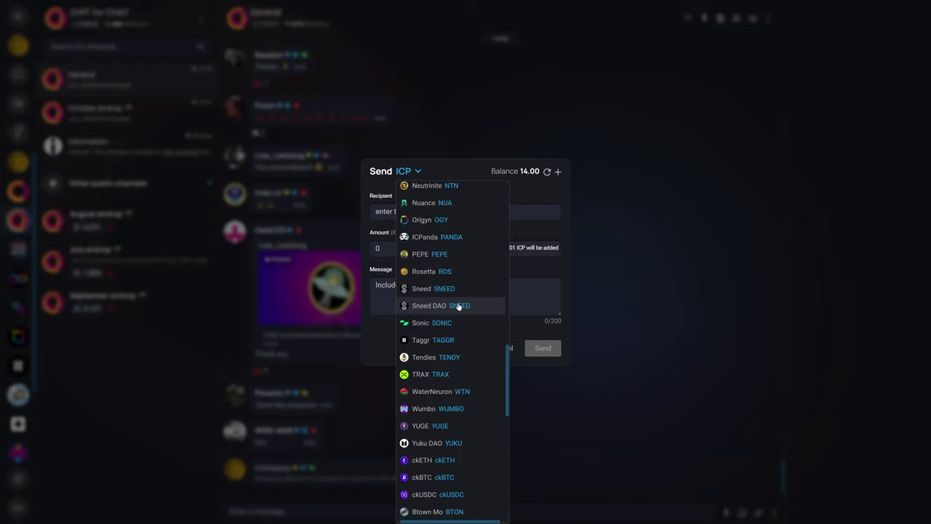
pyautogui.click(892, 423)
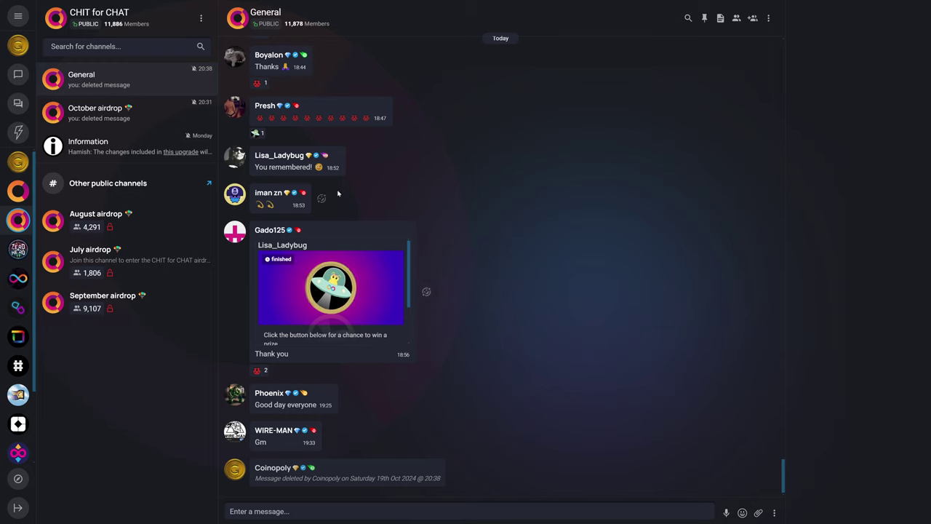
# Step: Open Diamond membership from the main menu to view the Free vs Diamond benefits
pyautogui.click(15, 13)
pyautogui.click(77, 51)
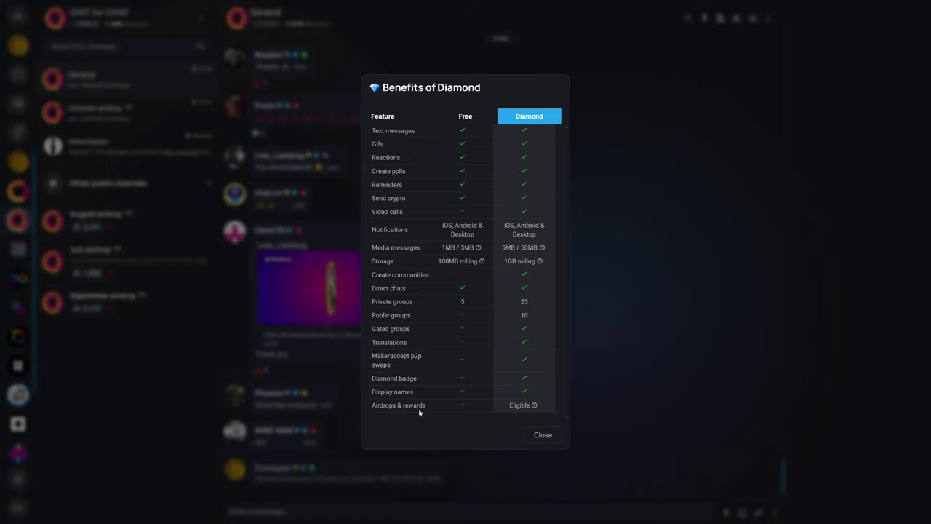
# Step: Close the Diamond comparison and view the CHIT streak and balance in Profile settings
pyautogui.click(540, 435)
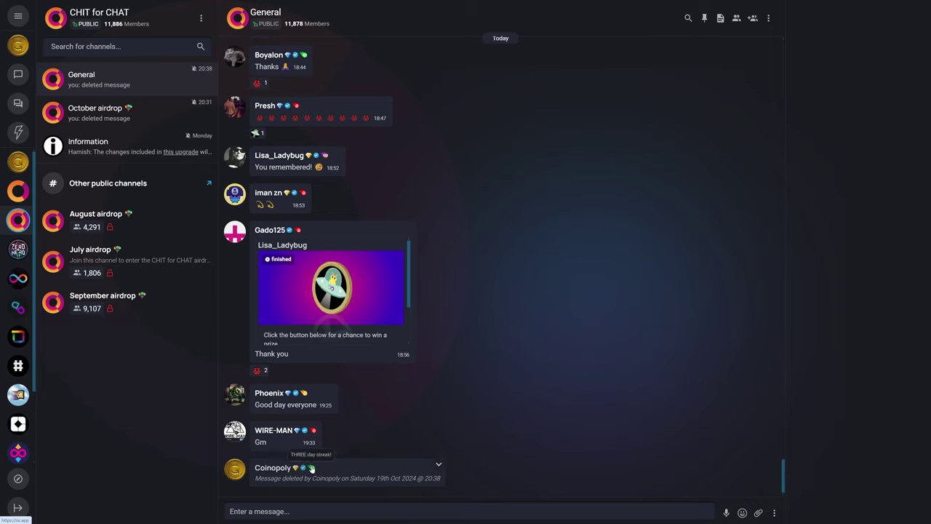
pyautogui.click(18, 45)
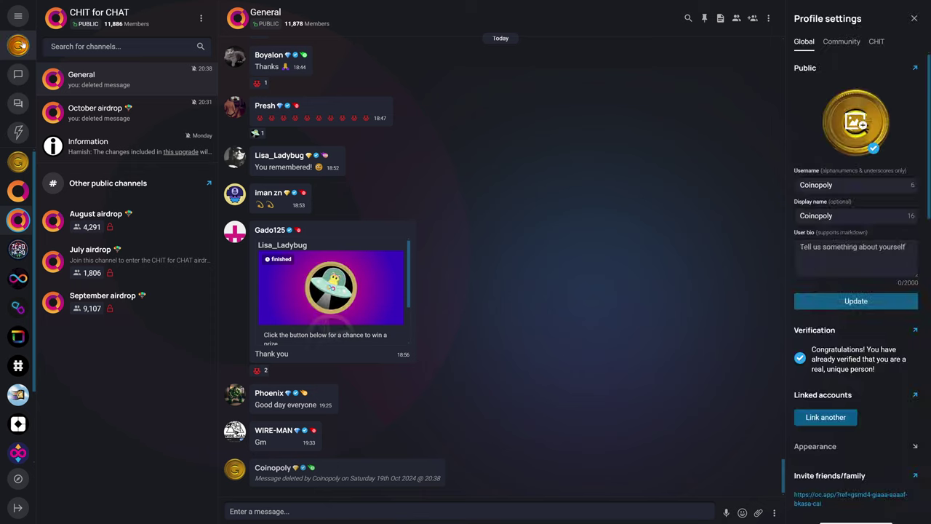
pyautogui.click(873, 45)
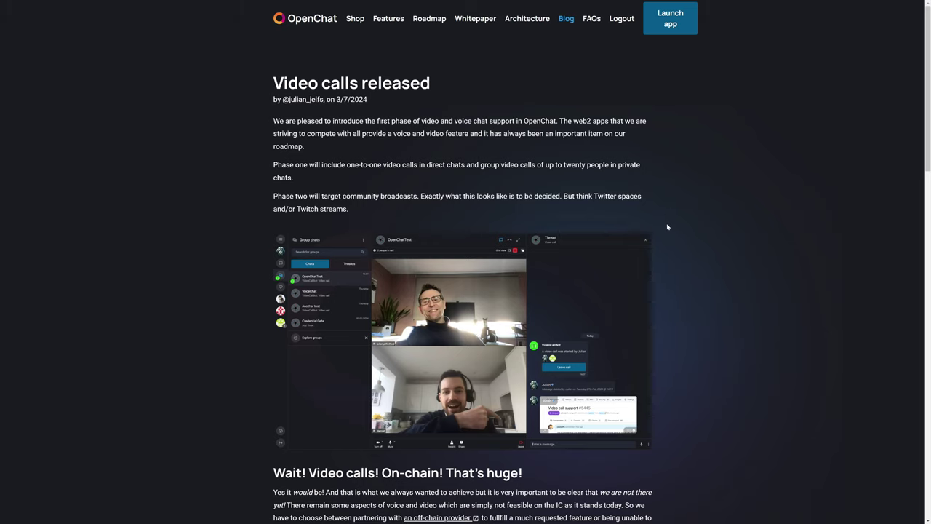
# Step: Highlight the first paragraph under 'Wait! Video calls! On-chain! That's huge!' and the 'an off-chain provider' link
pyautogui.scroll(-3, 679, 211)
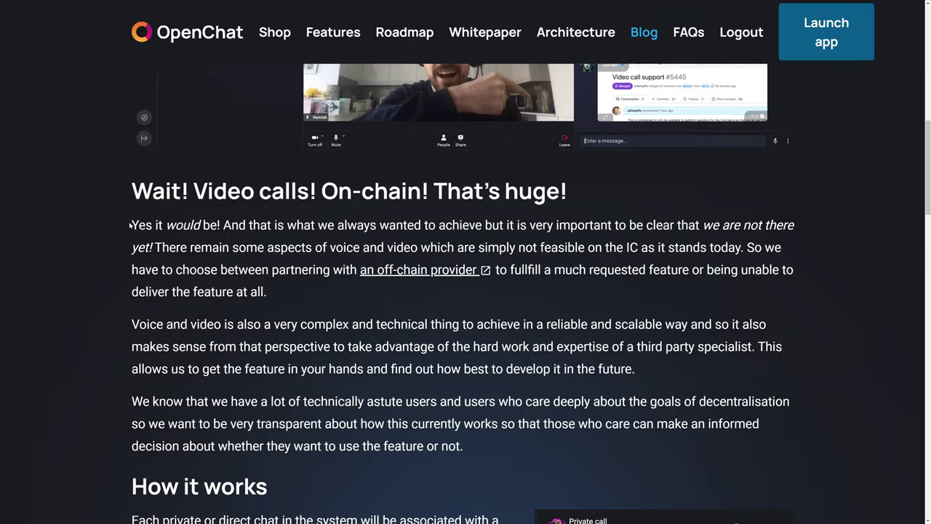
pyautogui.moveTo(274, 273); pyautogui.dragTo(330, 273)
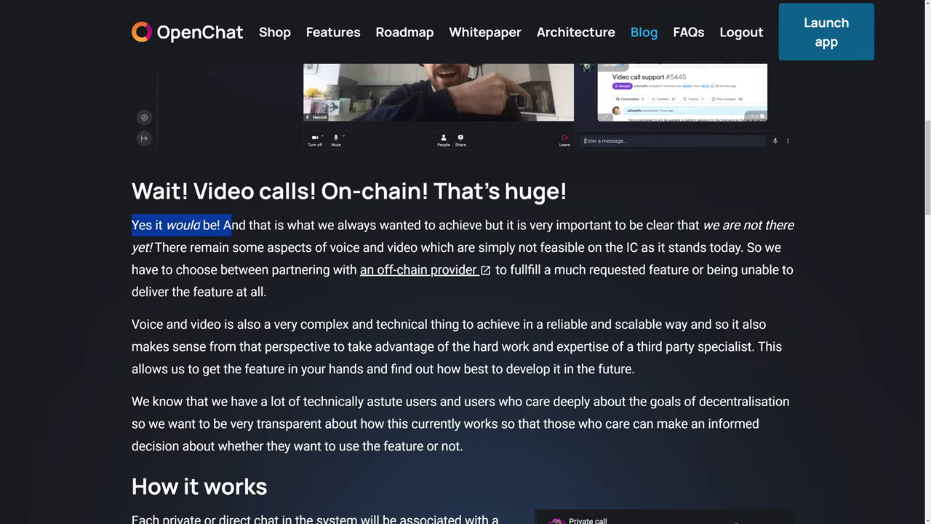
pyautogui.moveTo(232, 227); pyautogui.dragTo(325, 297)
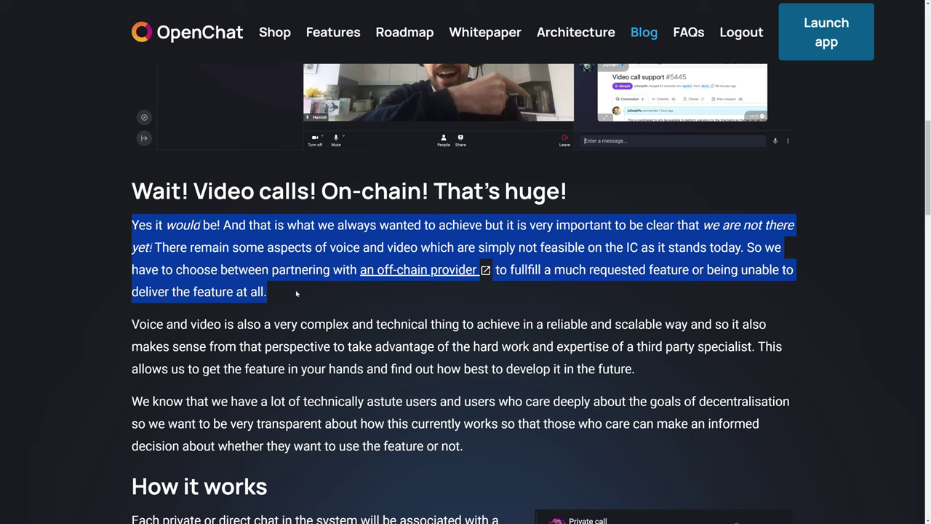
pyautogui.hotkey('ctrl', '0')
pyautogui.moveTo(404, 190); pyautogui.dragTo(470, 190)
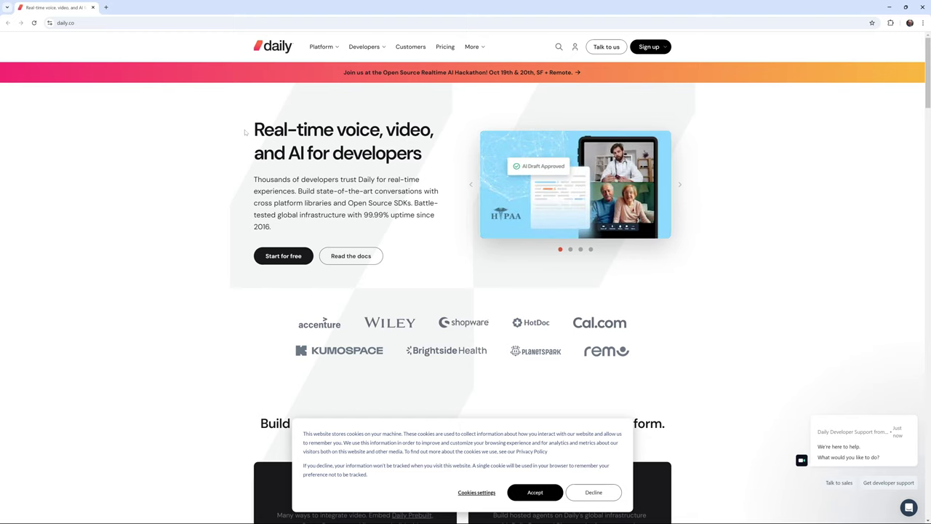
# Step: Accept cookies on the Daily website to dismiss its notice
pyautogui.click(537, 492)
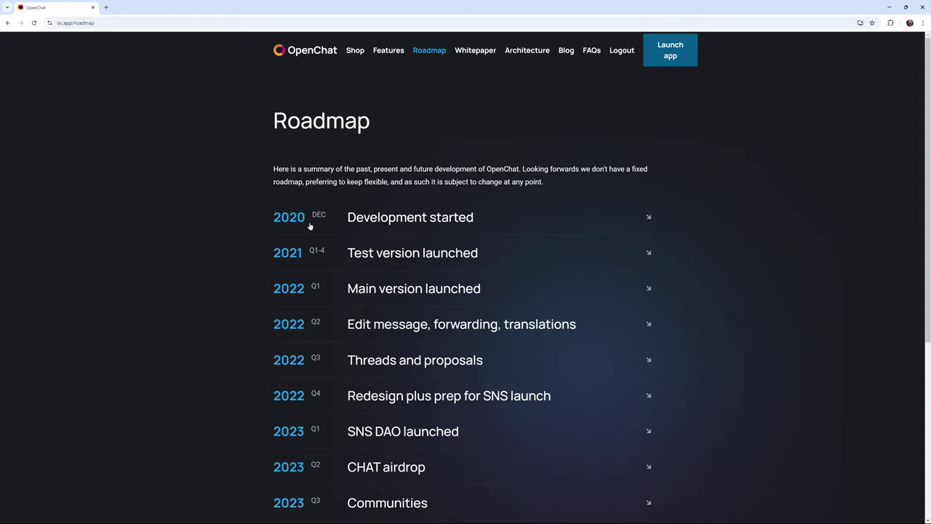
# Step: Expand the 2024 Q3,4 roadmap entry on NFTs, contacts, profile pages and personas
pyautogui.scroll(-3, 455, 233)
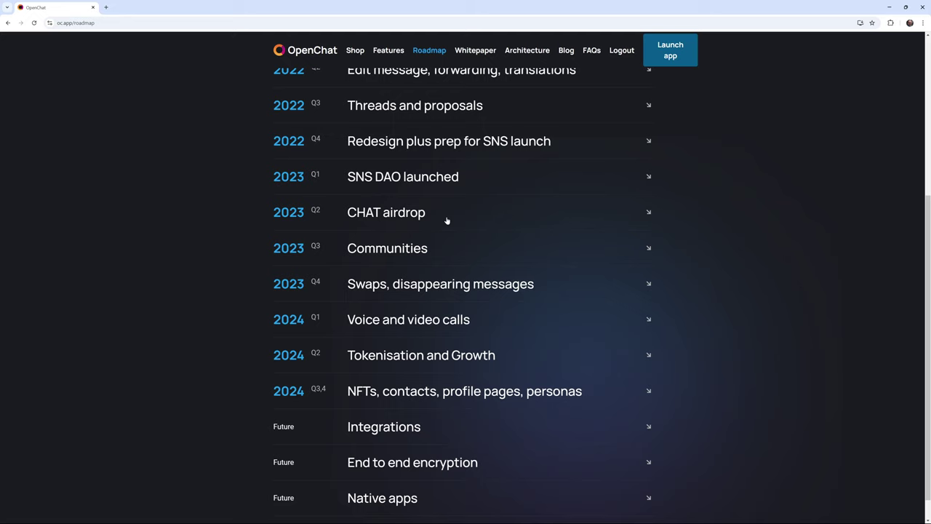
pyautogui.scroll(-1, 446, 219)
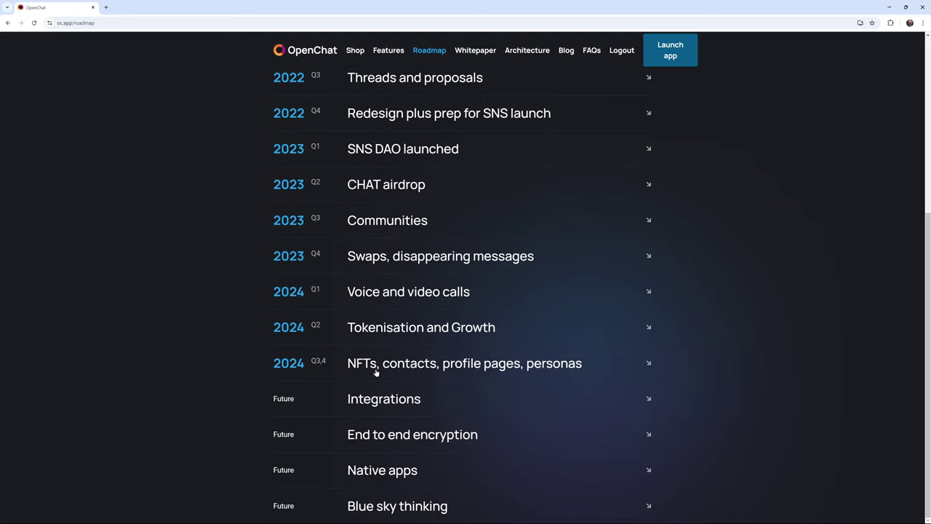
pyautogui.click(329, 371)
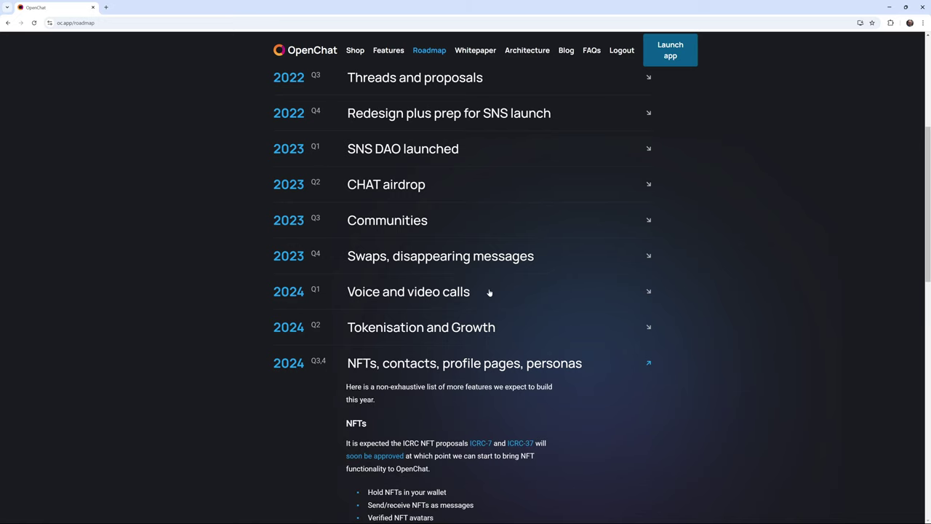
pyautogui.scroll(-2, 509, 293)
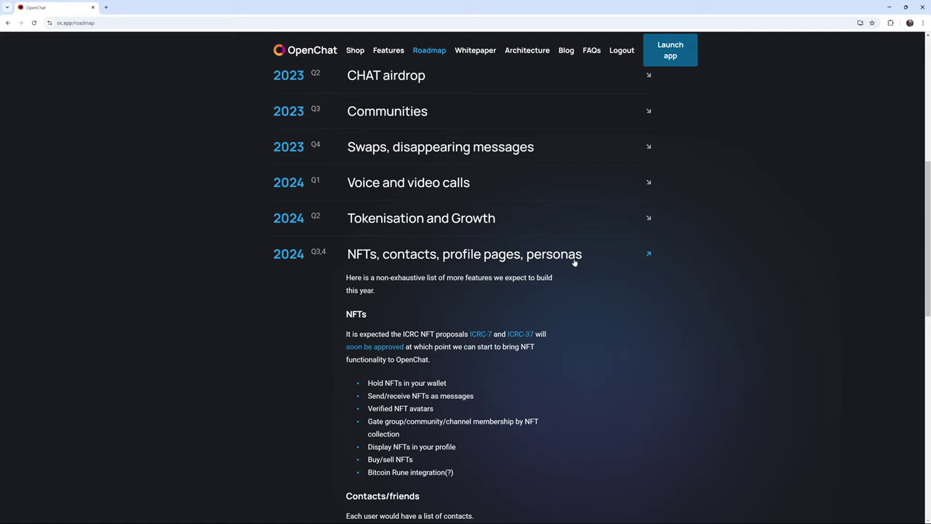
pyautogui.scroll(-1, 547, 289)
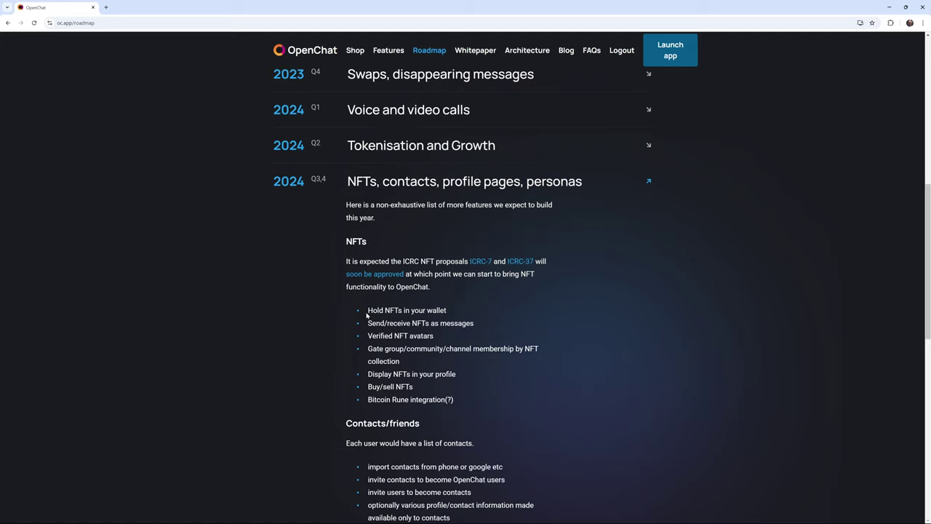
# Step: Highlight the Send/receive NFTs as messages, Verified NFT avatars and NFT-gated membership bullets
pyautogui.moveTo(368, 311); pyautogui.dragTo(466, 313)
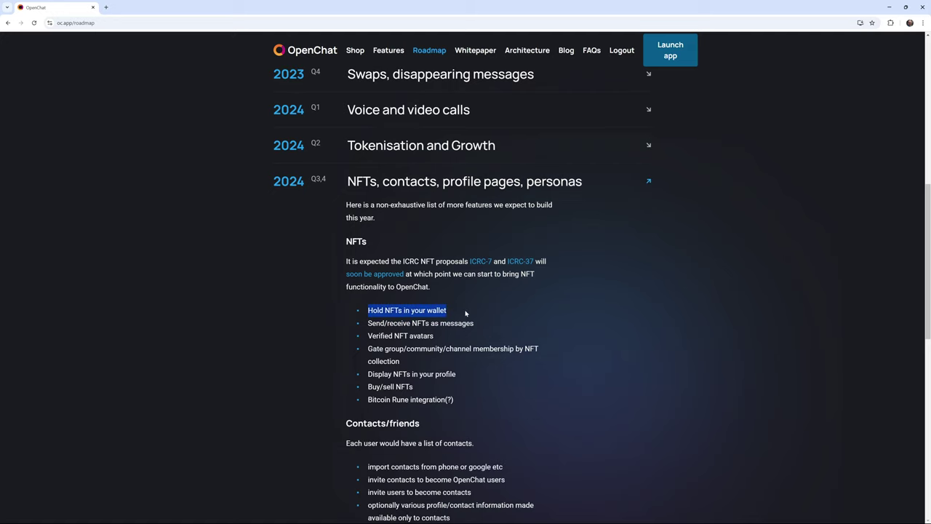
pyautogui.moveTo(368, 323); pyautogui.dragTo(493, 322)
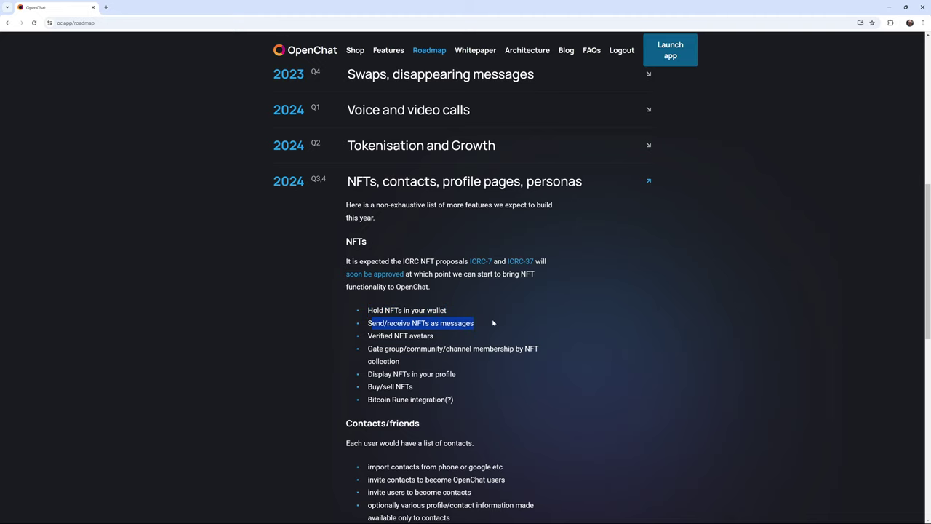
pyautogui.click(492, 322)
pyautogui.moveTo(368, 337); pyautogui.dragTo(446, 338)
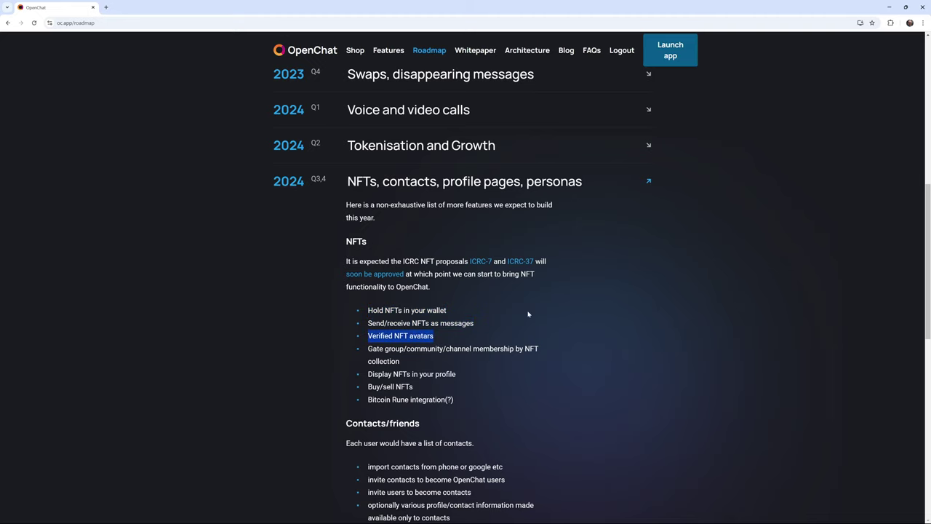
pyautogui.click(488, 341)
pyautogui.moveTo(361, 350); pyautogui.dragTo(541, 349)
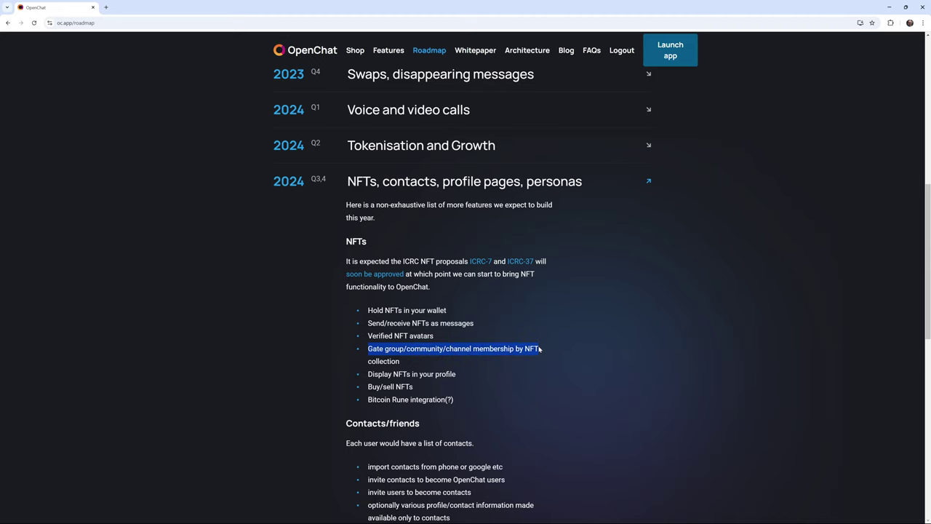
pyautogui.click(572, 332)
# Step: Highlight the Display NFTs, Buy/sell NFTs and Bitcoin Rune integration bullets
pyautogui.scroll(-1, 460, 288)
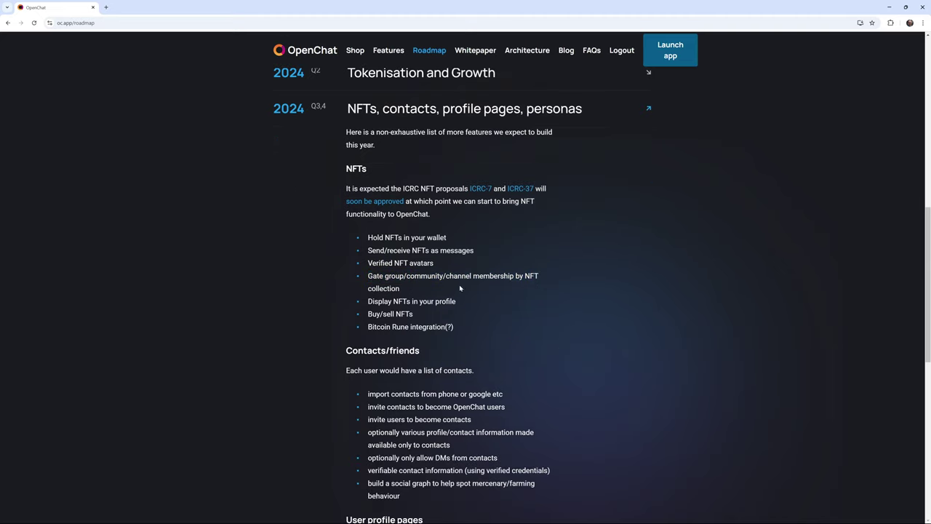
pyautogui.moveTo(365, 300); pyautogui.dragTo(458, 321)
pyautogui.click(533, 330)
pyautogui.moveTo(372, 327); pyautogui.dragTo(462, 328)
pyautogui.click(503, 322)
pyautogui.scroll(-7, 521, 228)
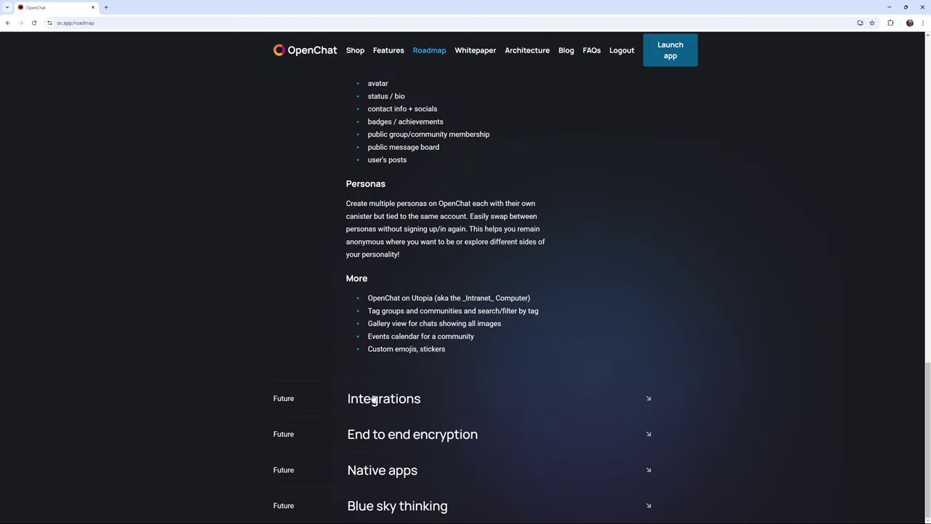
# Step: Expand Integrations and highlight its 'Integrate chats apps' and 'Integrate IC apps' headings
pyautogui.click(423, 404)
pyautogui.scroll(-2, 511, 296)
pyautogui.scroll(-2, 502, 269)
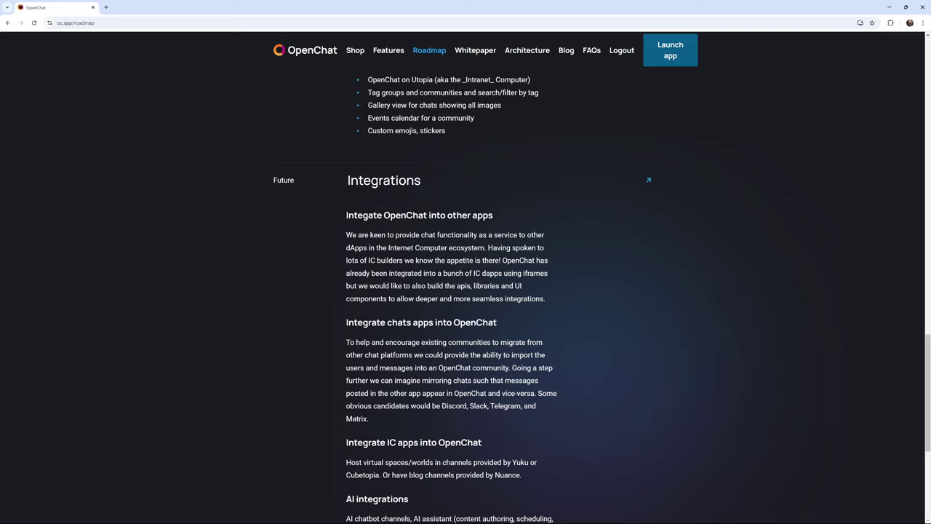
pyautogui.moveTo(346, 322); pyautogui.dragTo(506, 325)
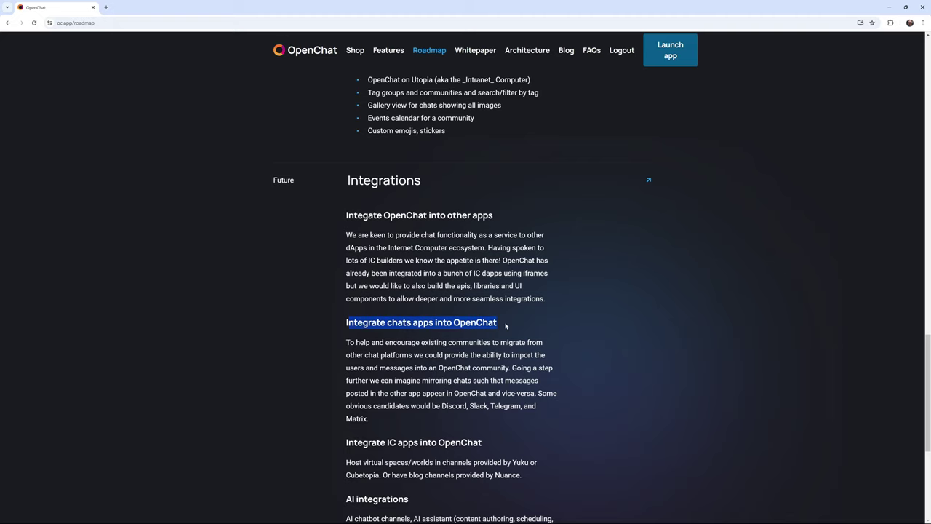
pyautogui.click(572, 322)
pyautogui.scroll(-2, 572, 322)
pyautogui.moveTo(346, 296); pyautogui.dragTo(499, 300)
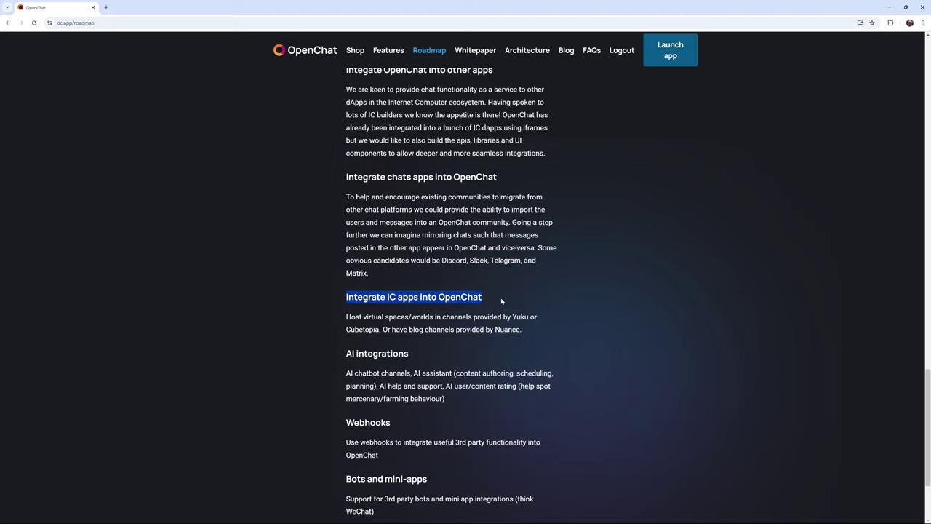
pyautogui.click(575, 287)
# Step: Highlight the Webhooks and Bots and mini-apps headings under Integrations
pyautogui.scroll(-2, 575, 286)
pyautogui.moveTo(347, 243); pyautogui.dragTo(422, 249)
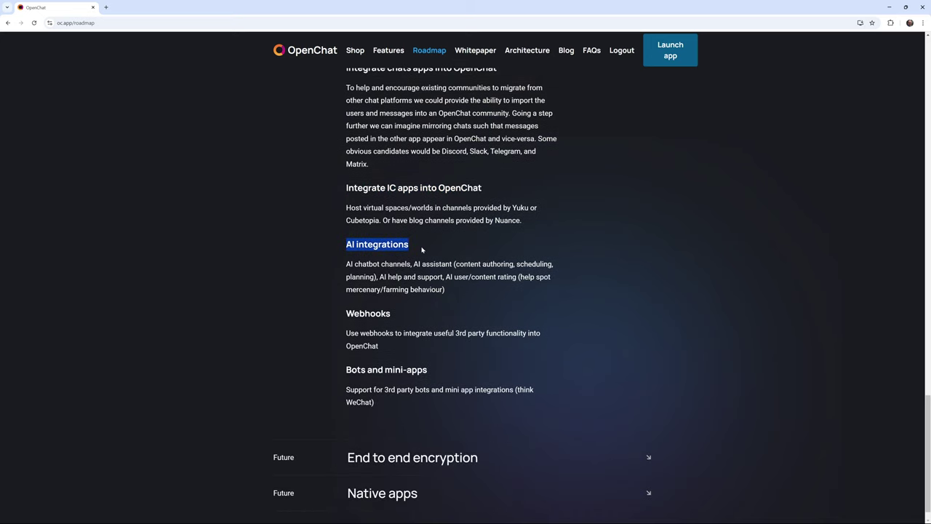
pyautogui.click(414, 309)
pyautogui.moveTo(344, 312); pyautogui.dragTo(412, 312)
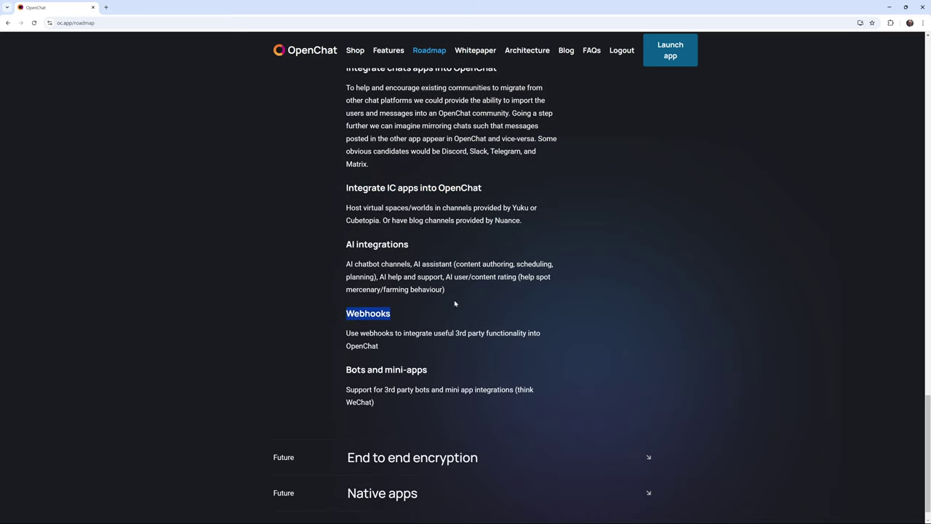
pyautogui.moveTo(345, 370); pyautogui.dragTo(431, 371)
pyautogui.scroll(-1, 484, 415)
# Step: Expand the End to end encryption, Native apps and Blue sky thinking entries
pyautogui.click(486, 431)
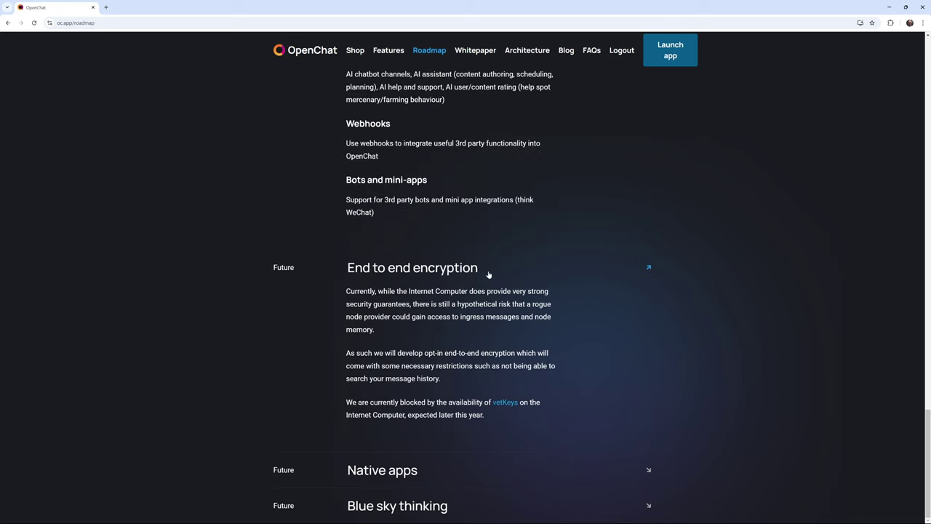
pyautogui.click(382, 469)
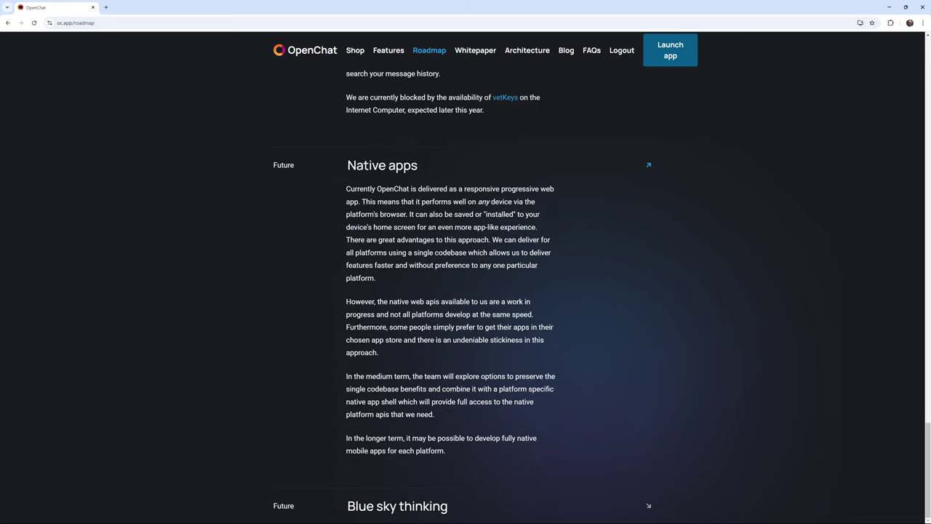
pyautogui.click(505, 506)
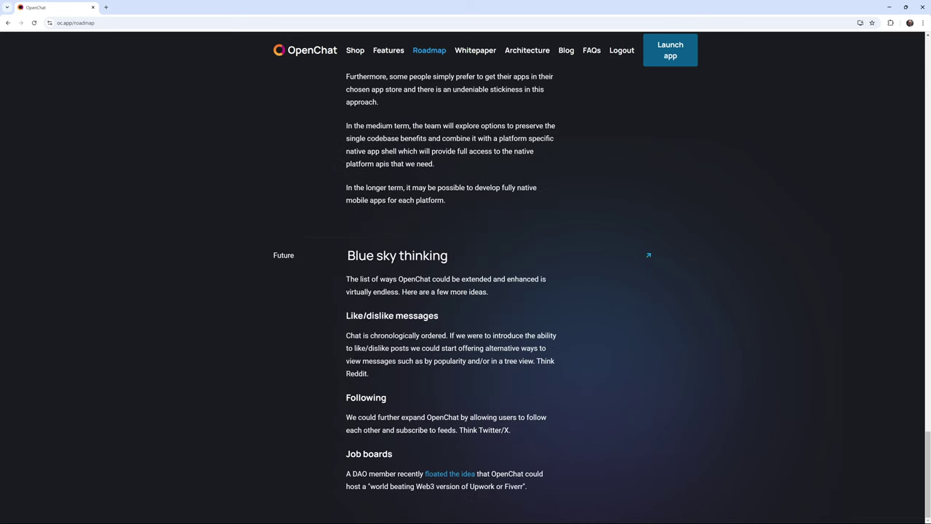